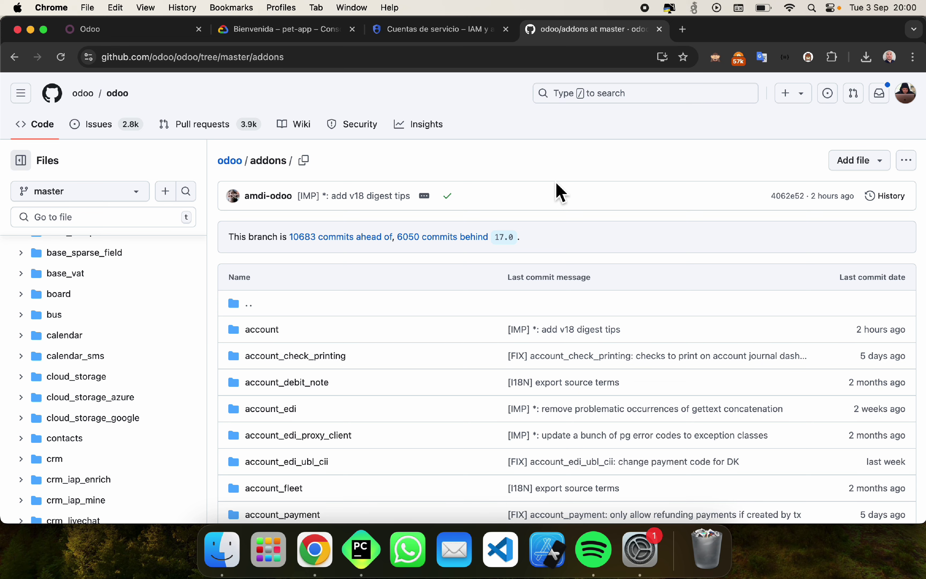
Step: Search the GitHub odoo addons for 'clou' to locate the cloud_storage, cloud_storage_azure and cloud_storage_google folders
click(50, 192)
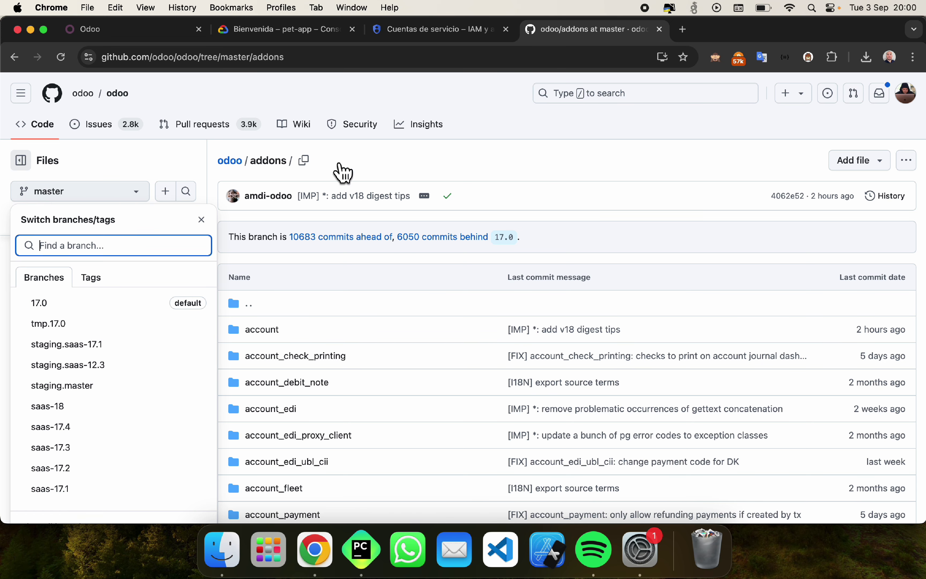
click(344, 171)
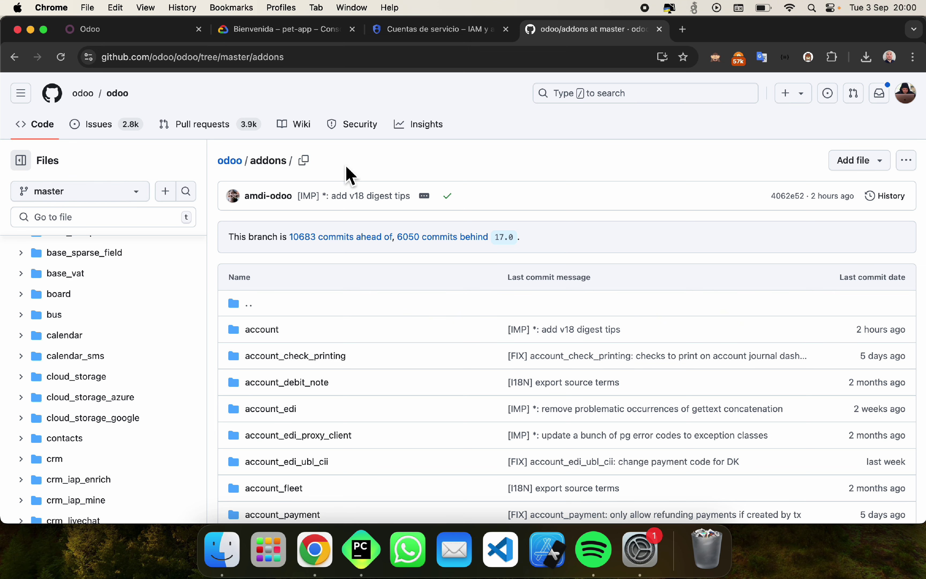
scroll(325, 366, down, 3)
key(super+f)
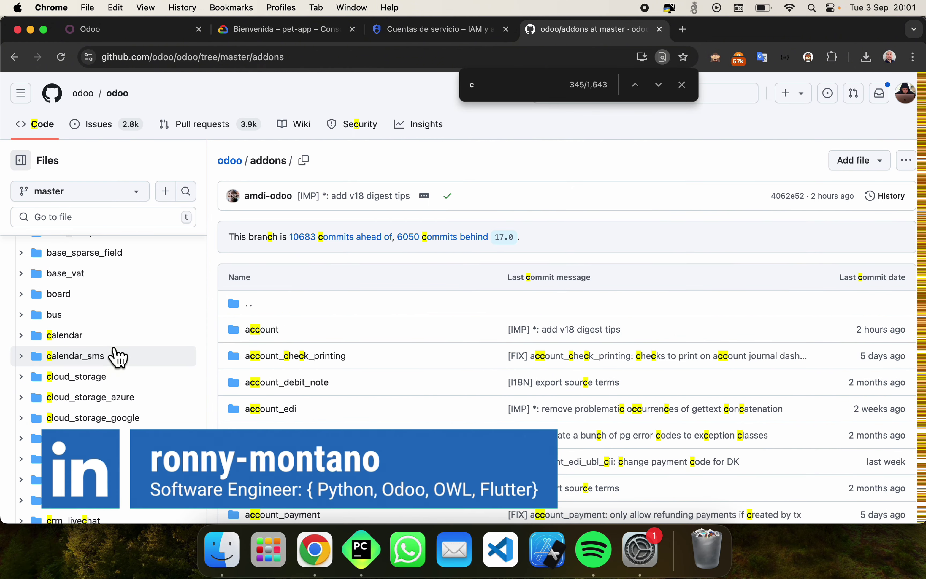
text(clou)
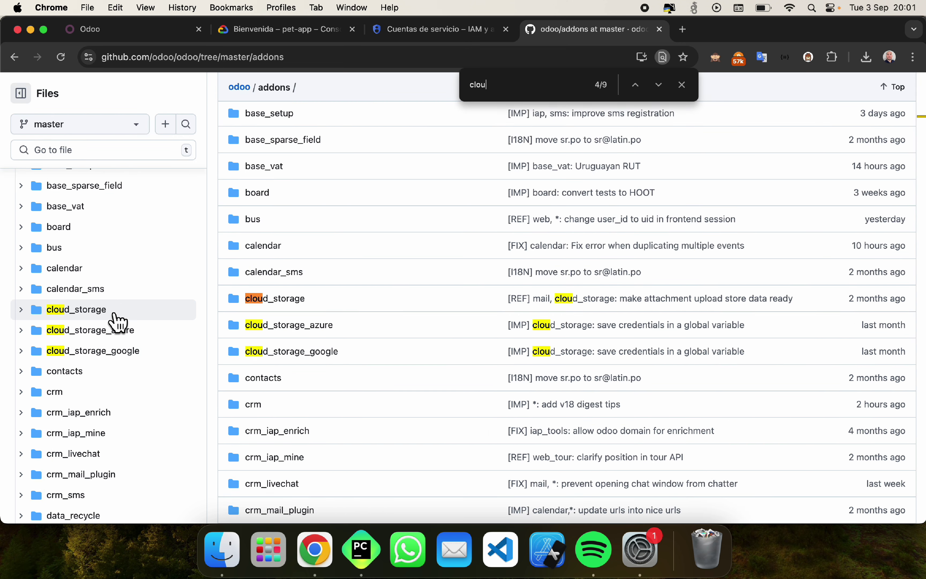
click(137, 38)
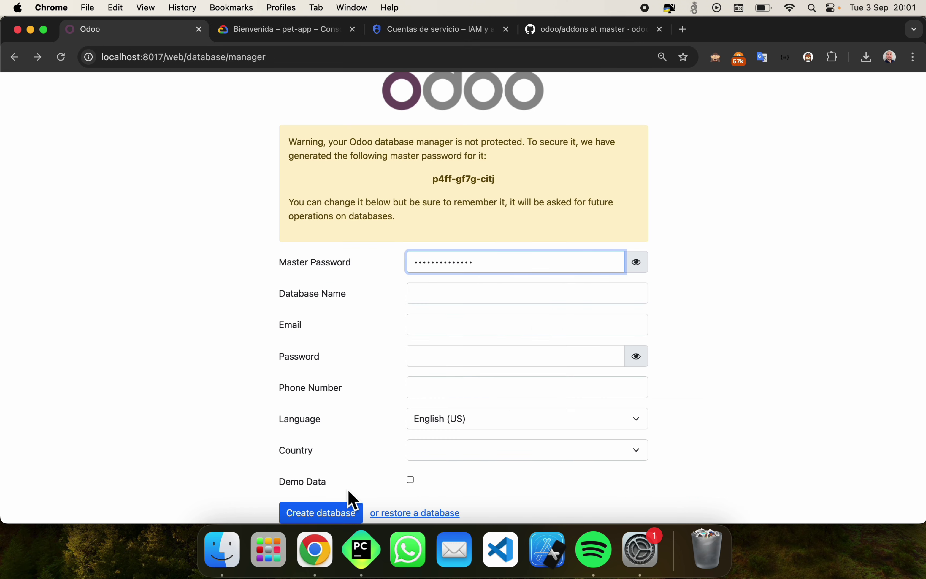
Step: In PyCharm, collapse the addons folder and the odoo-master project root in the project tree
click(359, 546)
click(411, 186)
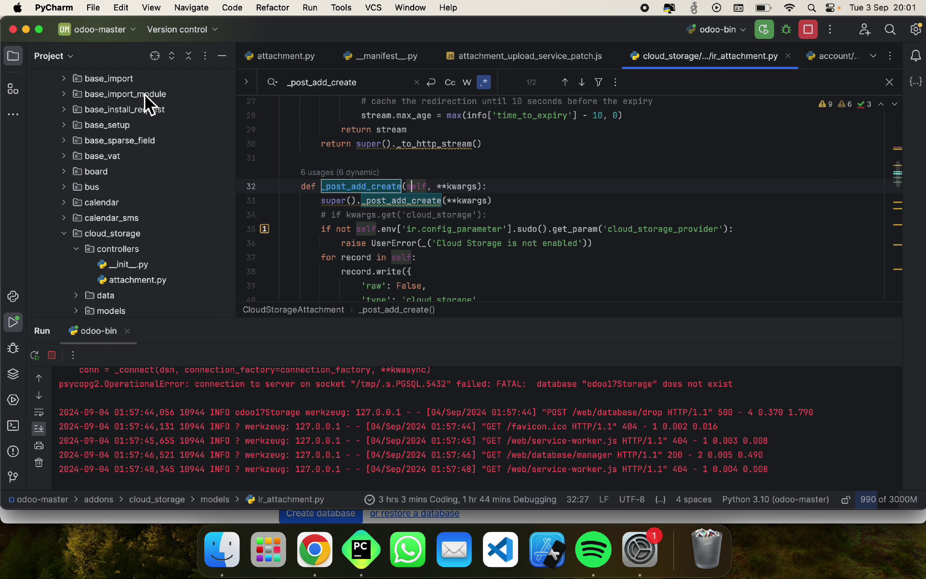
scroll(149, 100, up, 15)
click(52, 94)
click(40, 80)
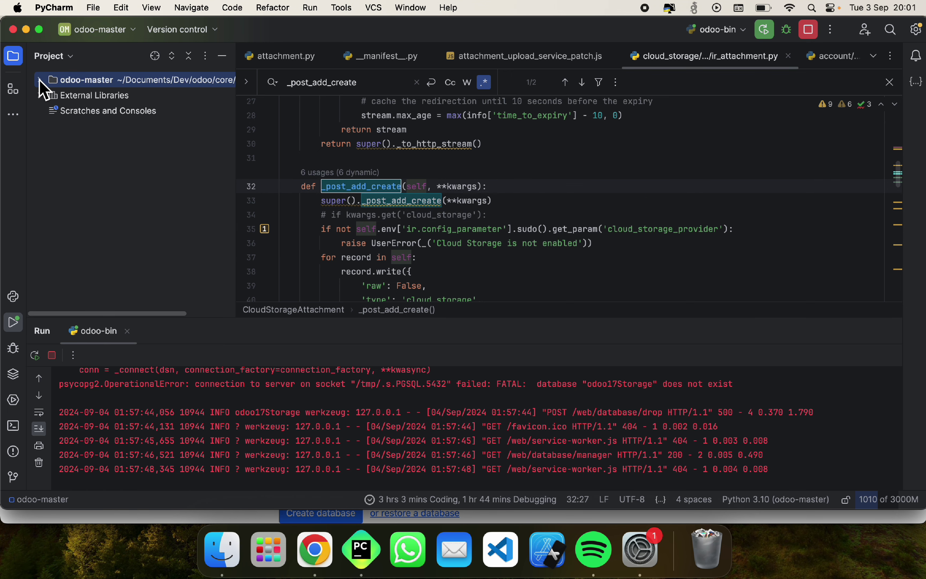
click(521, 243)
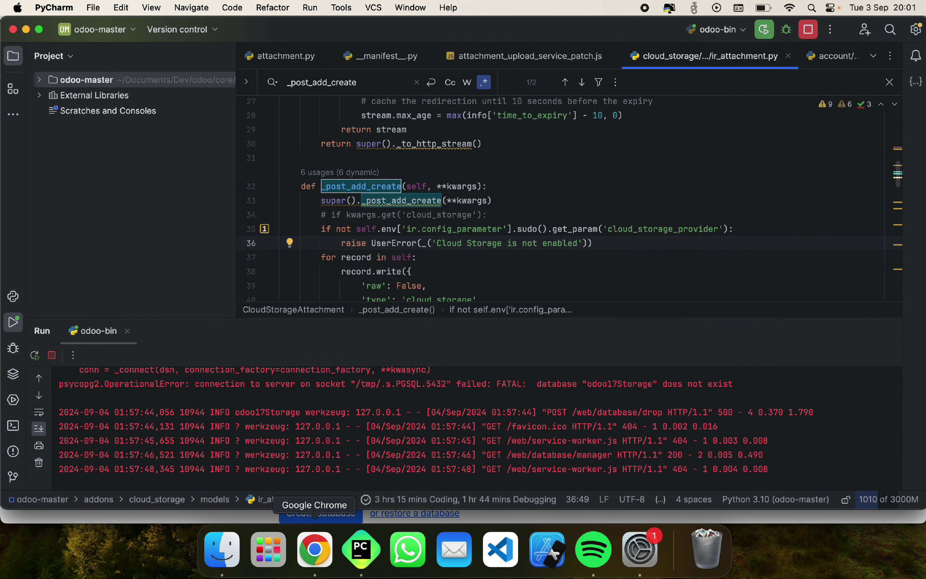
Step: Fill in the master password, database name odoo17Storage and the admin login email
click(316, 550)
double_click(514, 266)
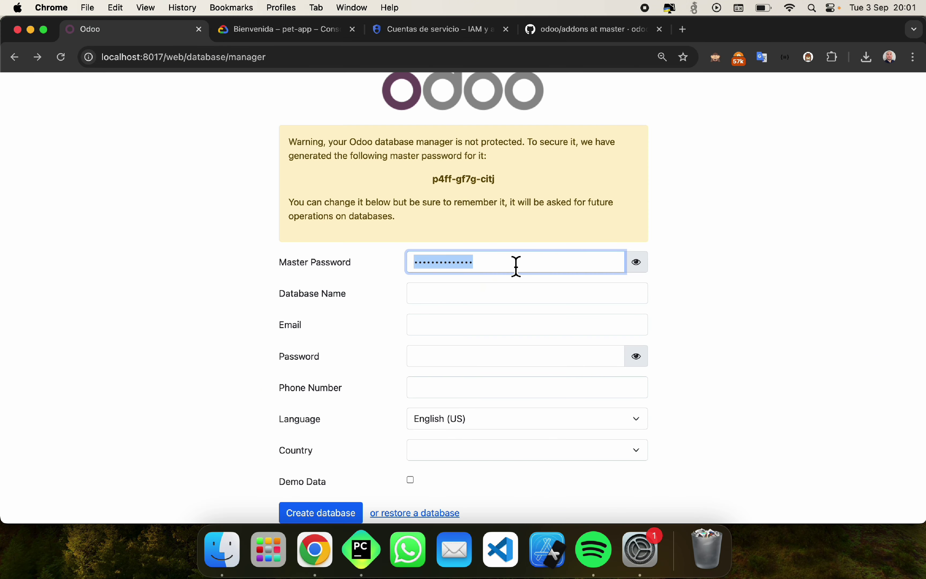
text(admin)
key(Tab)
text(odoo17Storage)
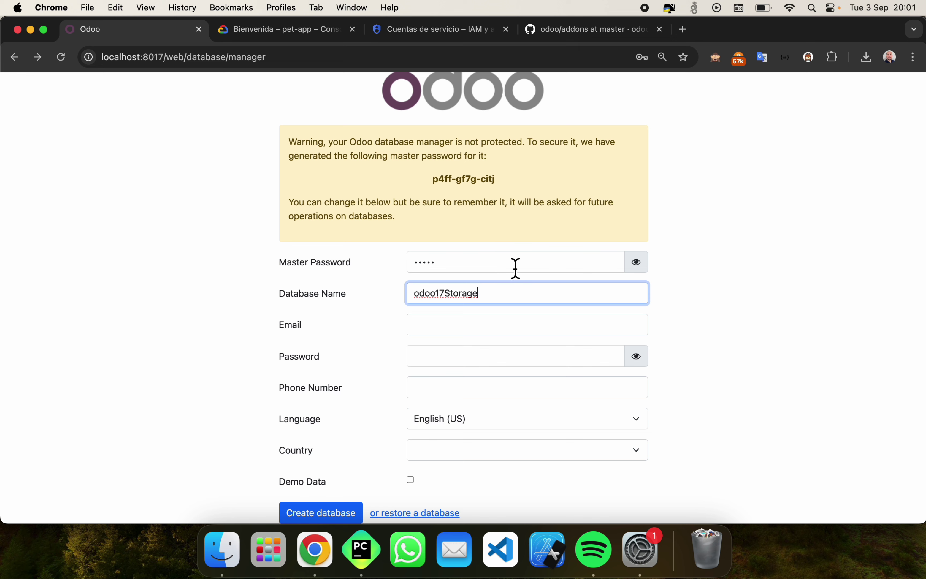
key(Tab)
key(Tab)
text(admin)
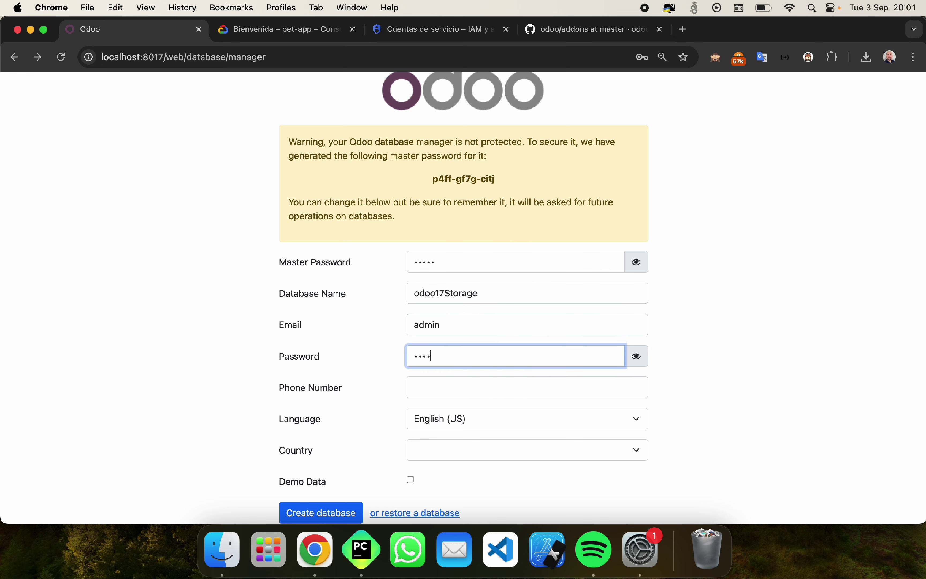
key(Tab)
Step: Choose Spanish / Español as language and Mexico as country, then create the database
key(Tab)
key(s)
key(w)
key(space)
key(Up)
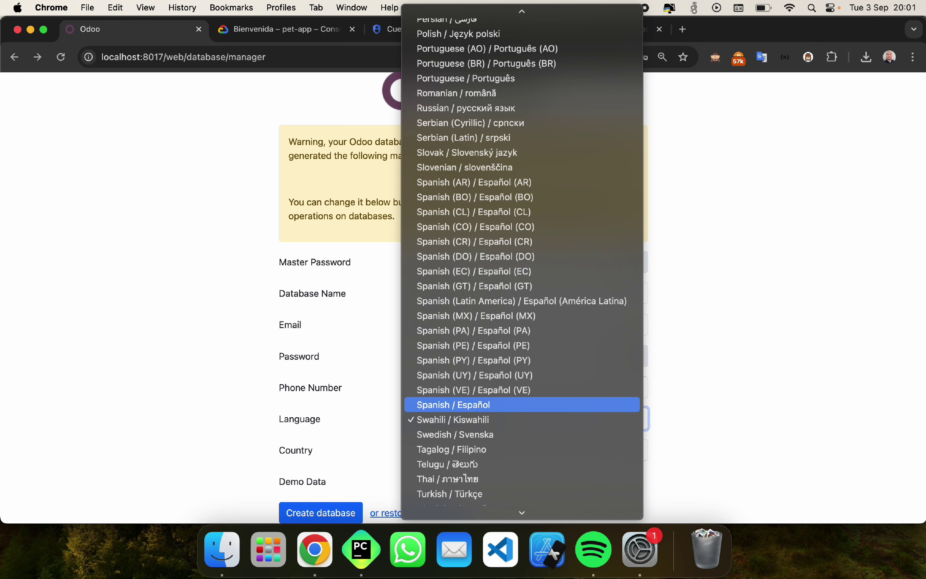
key(Return)
key(Tab)
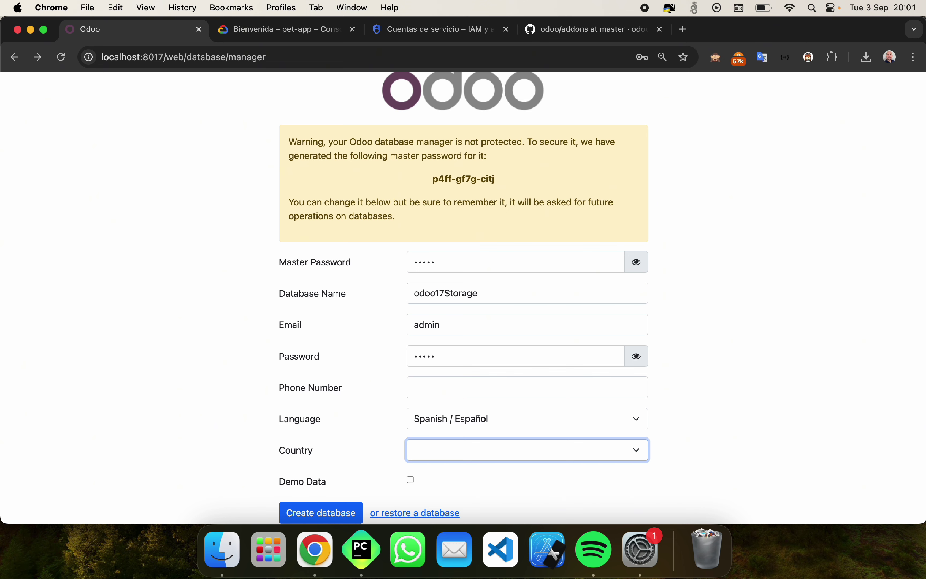
key(s)
click(535, 458)
key(m)
key(e)
key(x)
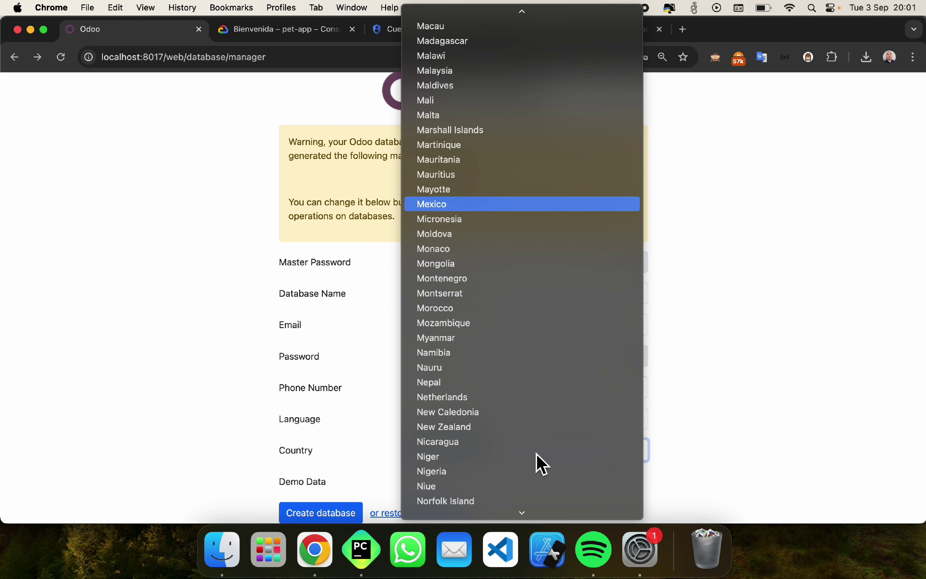
key(Return)
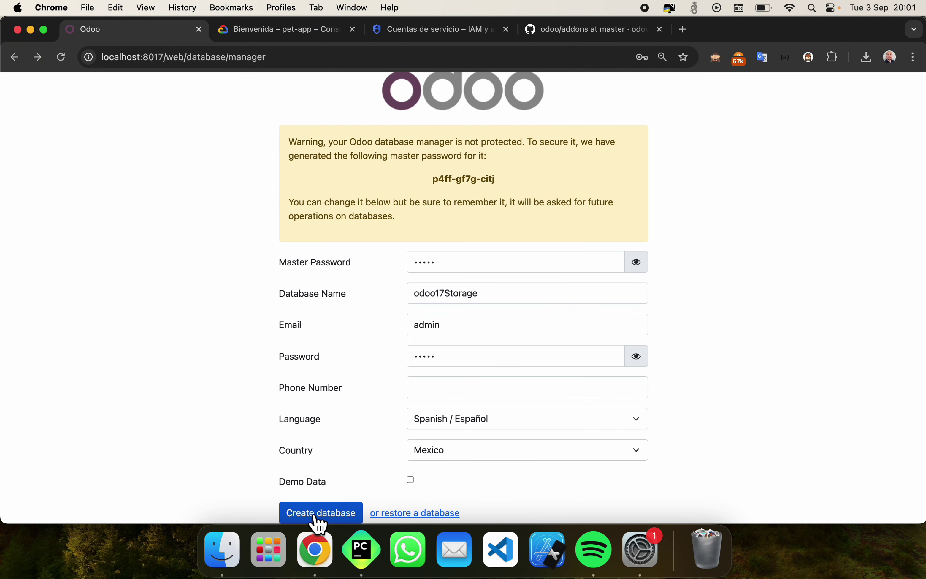
click(317, 515)
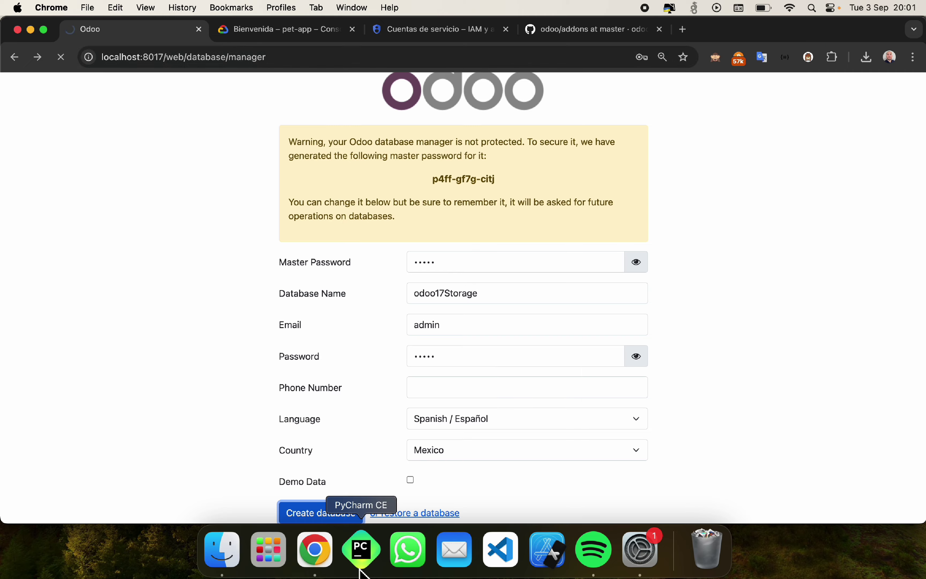
click(362, 549)
Step: Reveal attachment.py in the project tree, expand cloud_storage_google and open cloud_storage's __manifest__.py
click(275, 57)
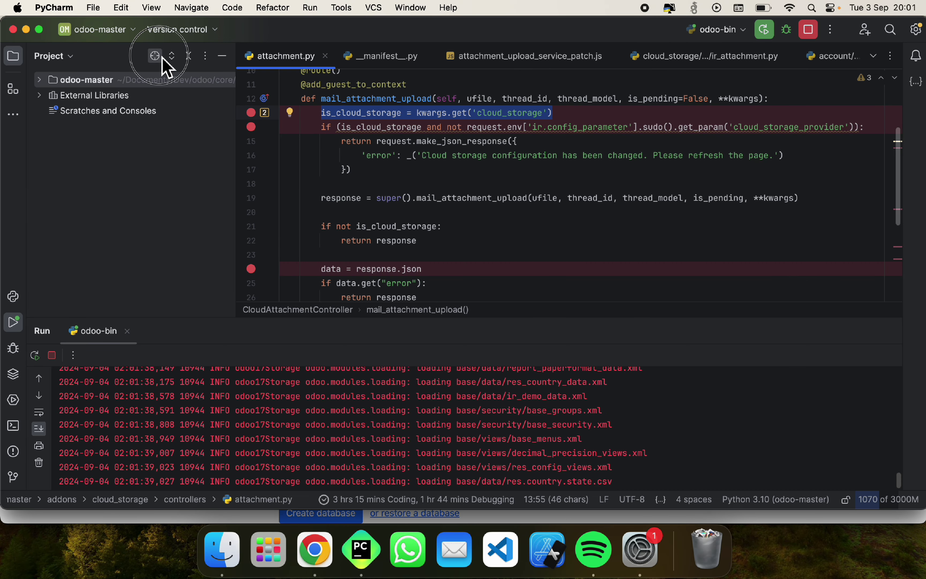
click(155, 56)
scroll(117, 252, down, 5)
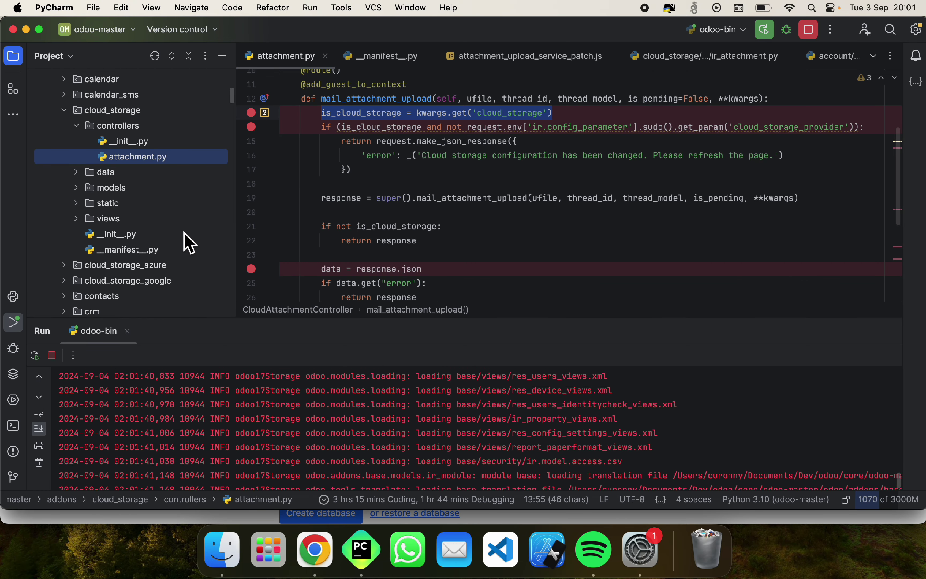
double_click(168, 249)
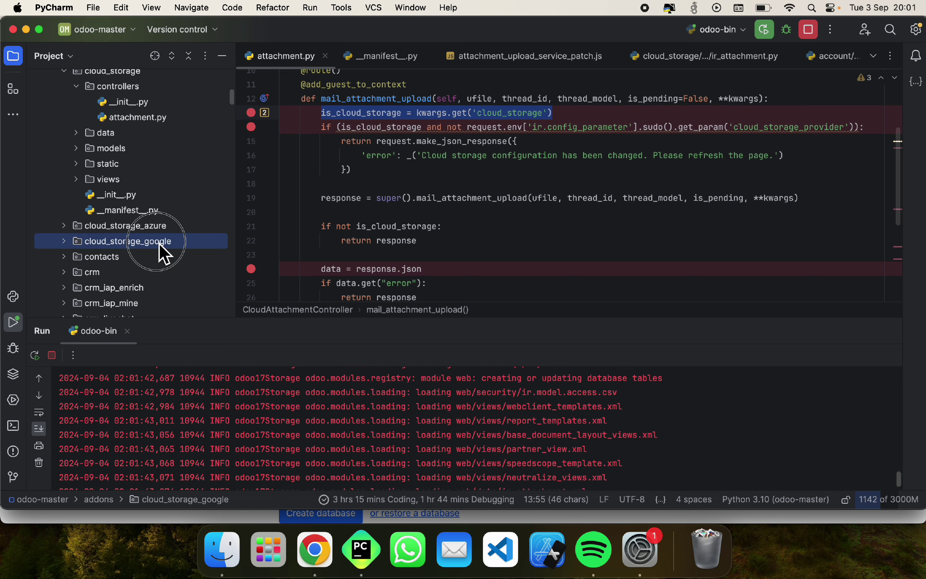
scroll(157, 248, down, 3)
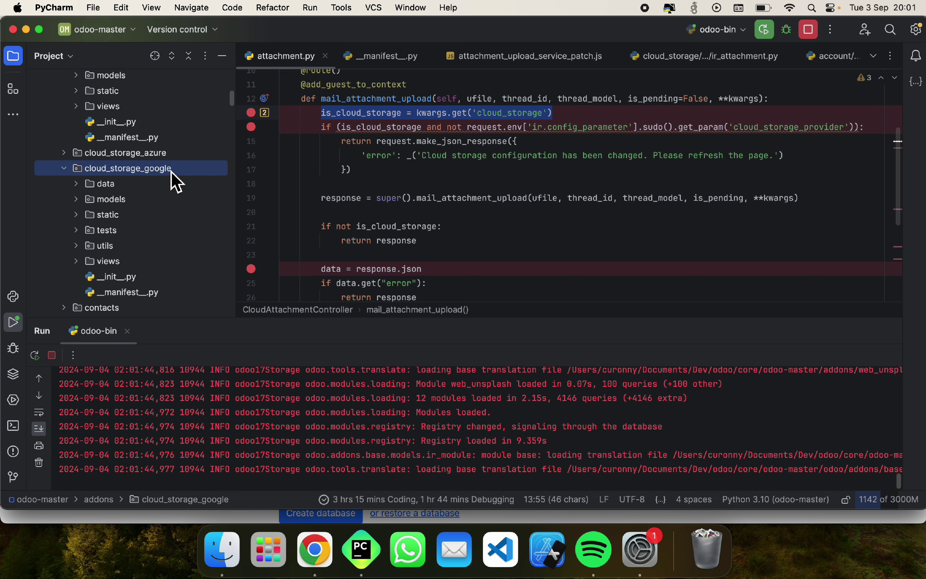
scroll(174, 182, up, 6)
click(129, 278)
double_click(129, 279)
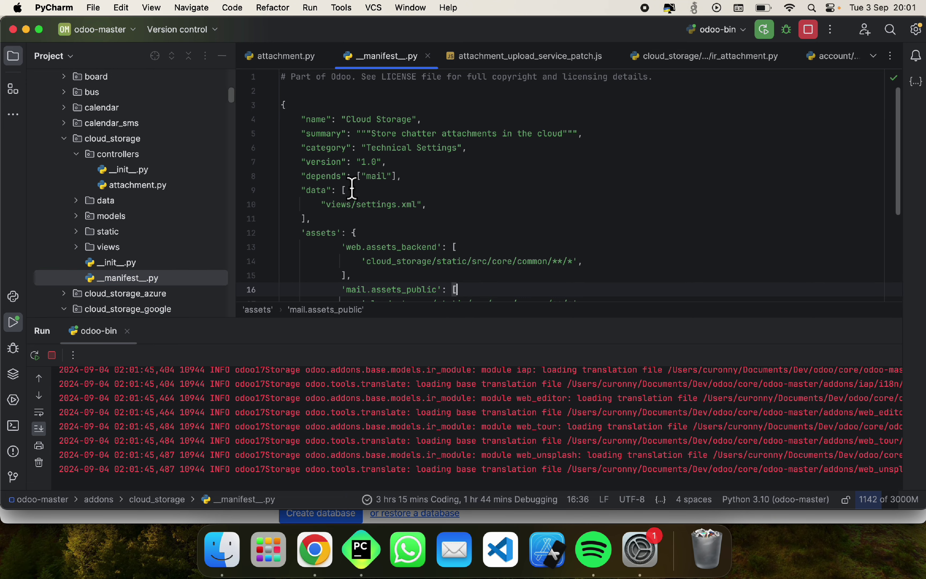
key(super+Tab)
Step: Select the module summary line in PyCharm, then log into Odoo as Administrator
click(470, 261)
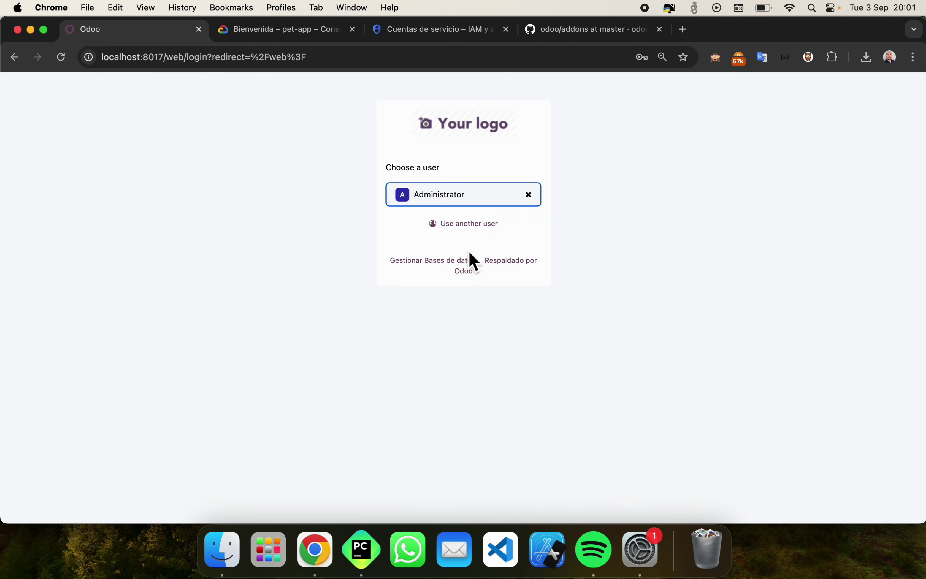
key(super+Tab)
drag(374, 133, 538, 133)
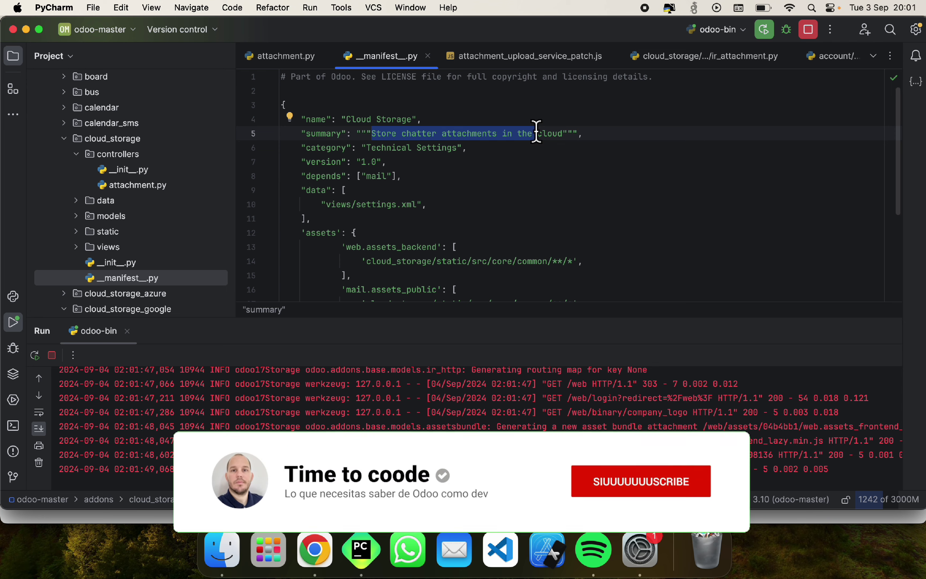
key(super+Tab)
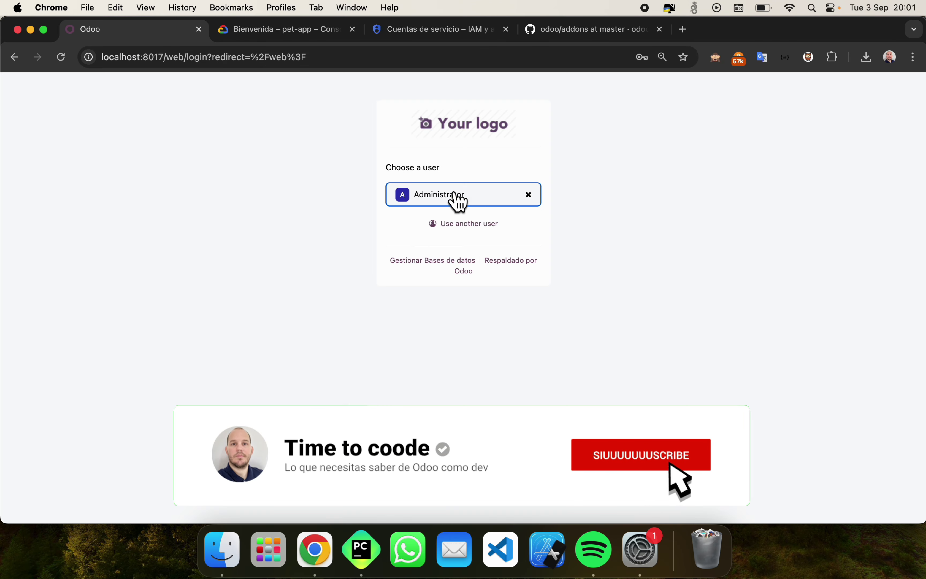
click(457, 199)
text(admin)
key(Return)
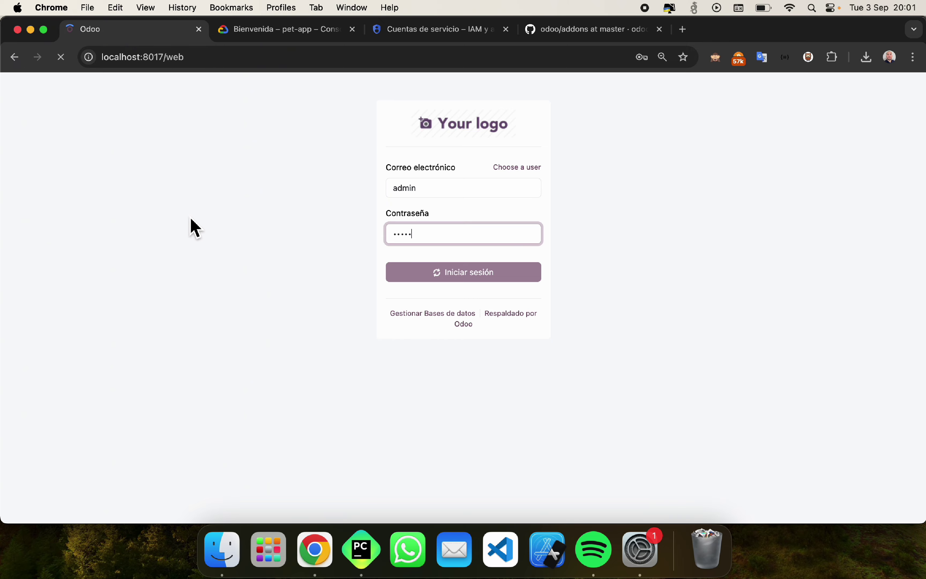
Step: Filter the Apps list to cloud modules and install Cloud Storage Google
click(473, 249)
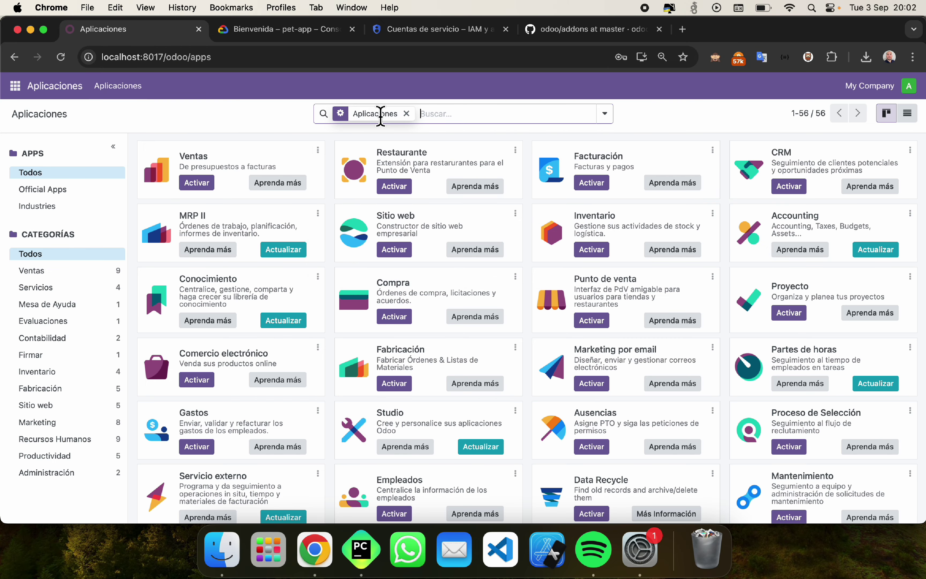
text(googl)
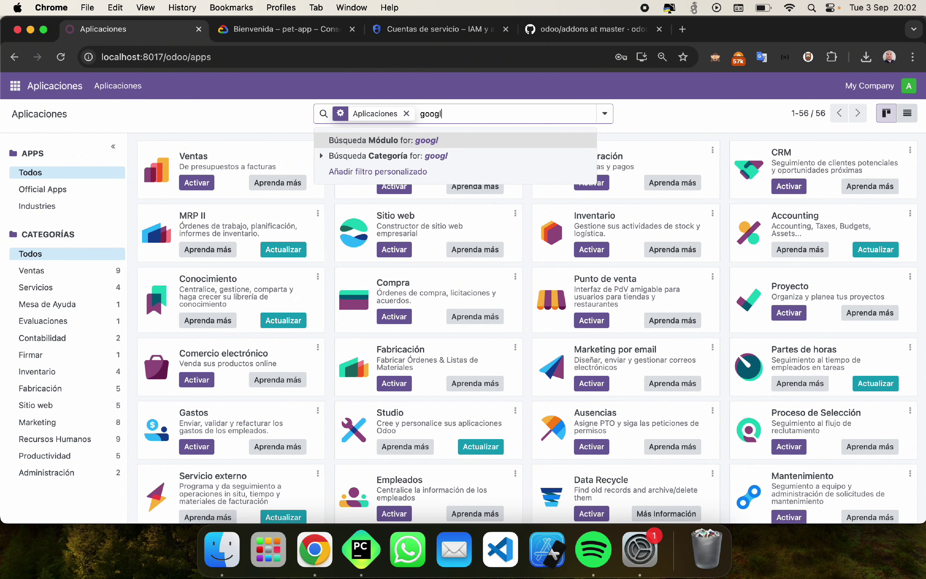
key(Return)
key(BackSpace)
key(BackSpace)
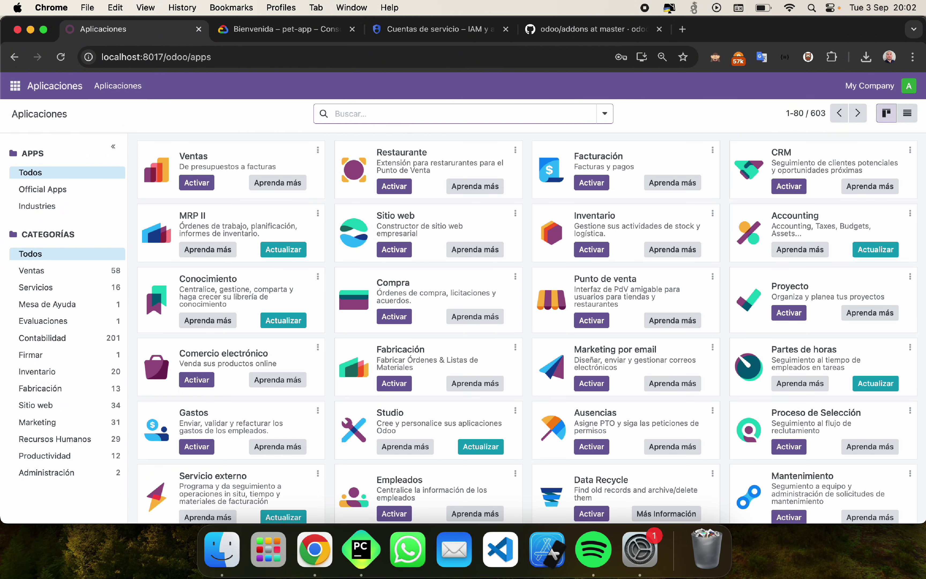
text(s)
text(lou)
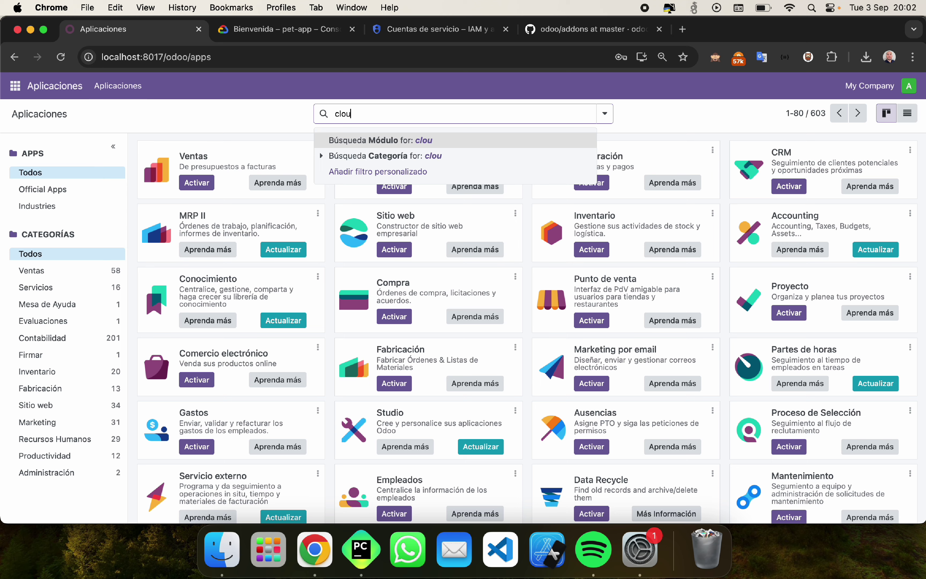
text(d)
key(Return)
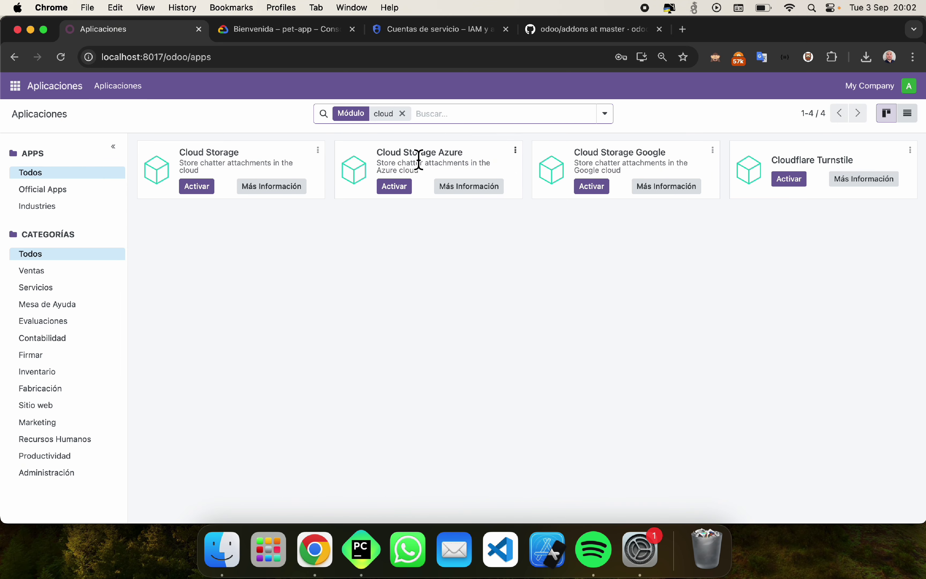
double_click(419, 153)
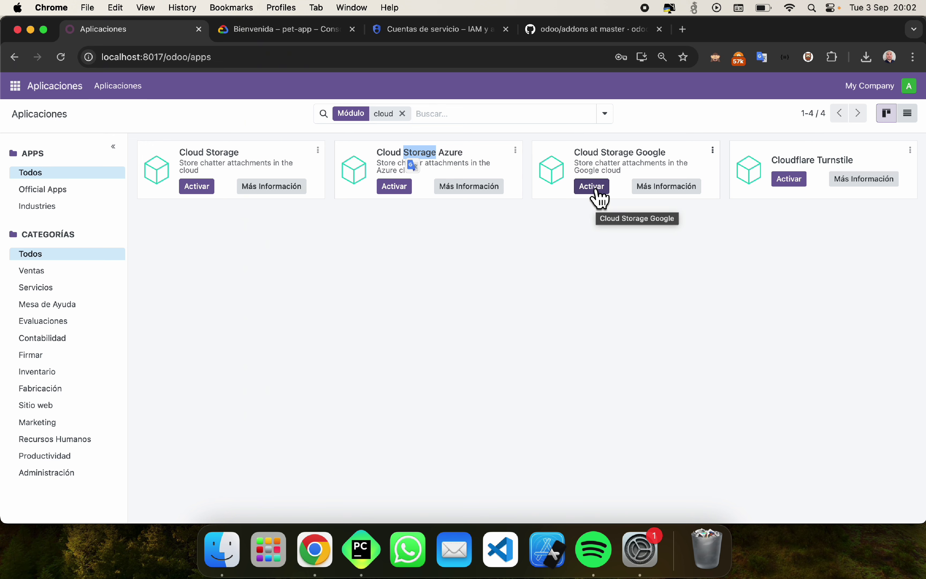
click(593, 187)
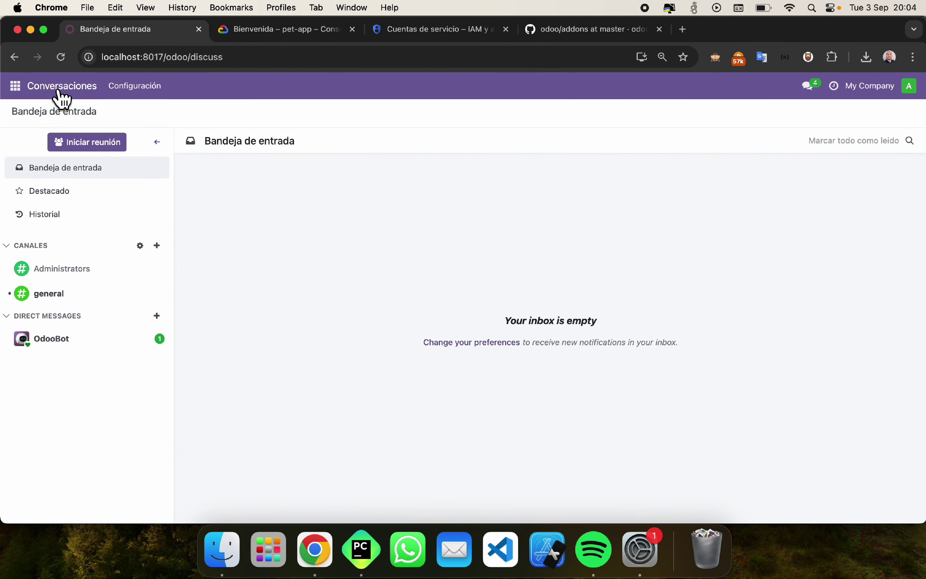
Step: In Settings > Cloud Storage, pick Google Cloud Storage as the provider and focus Google Bucket Name
click(13, 87)
click(39, 148)
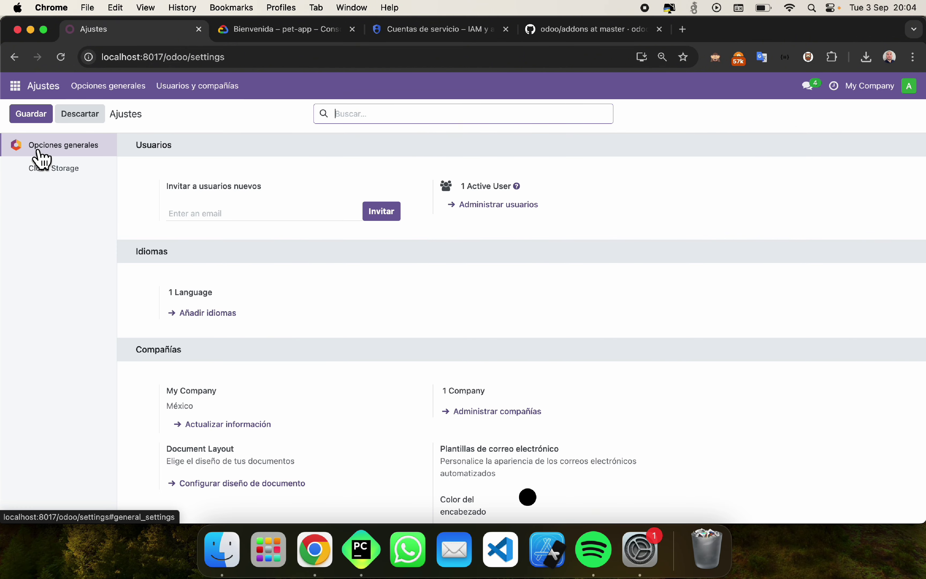
click(44, 174)
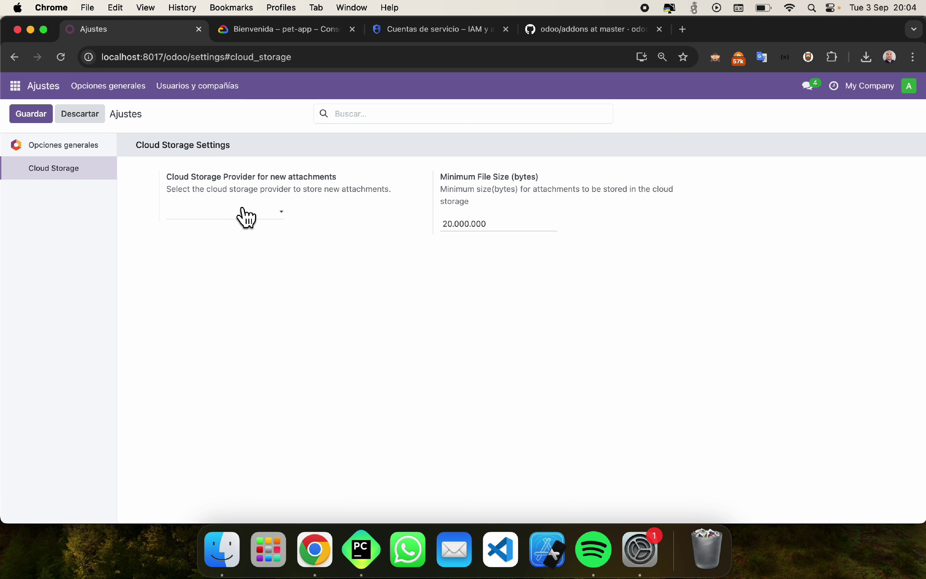
drag(497, 228, 452, 227)
click(677, 276)
click(259, 213)
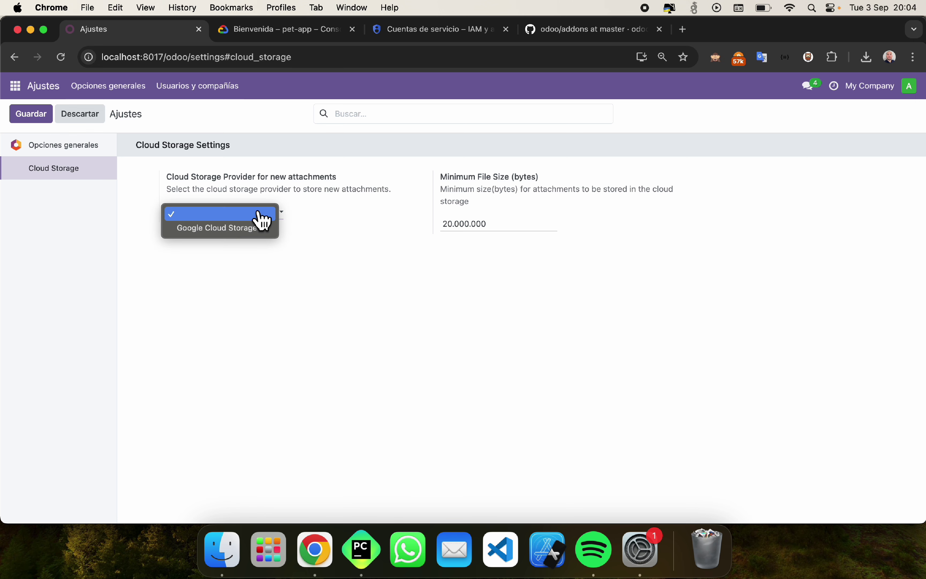
click(249, 229)
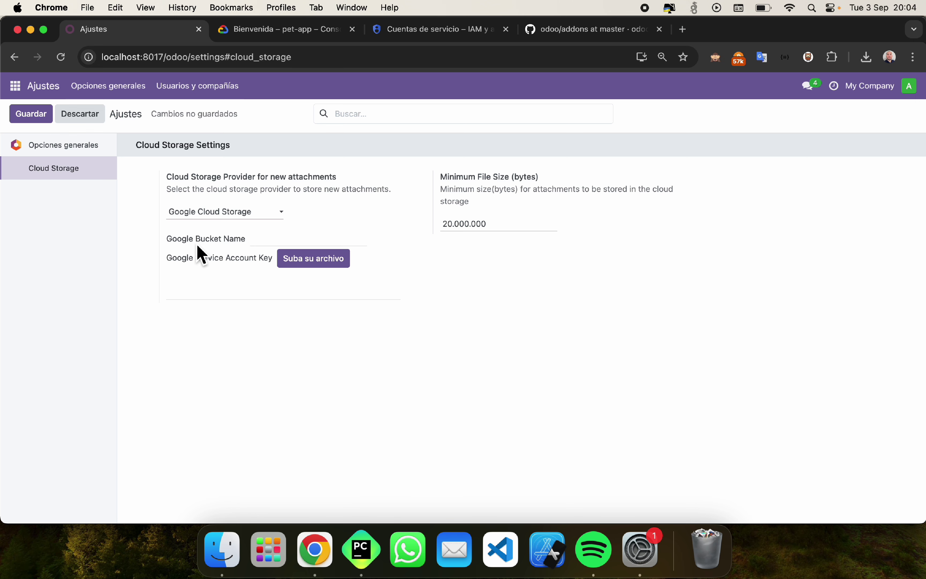
drag(171, 245, 247, 248)
click(200, 242)
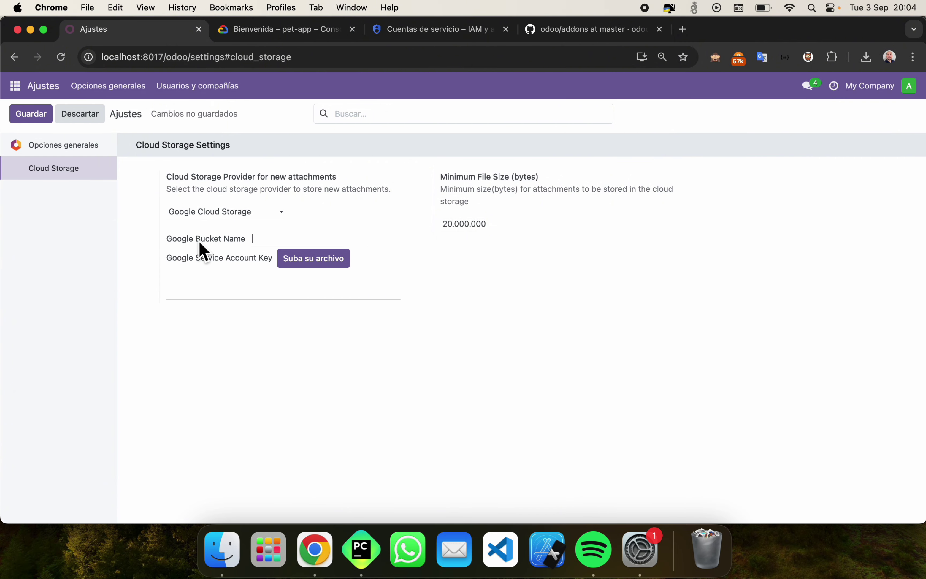
Step: Start a new Cloud Storage bucket and name it odoo_test_master
click(322, 34)
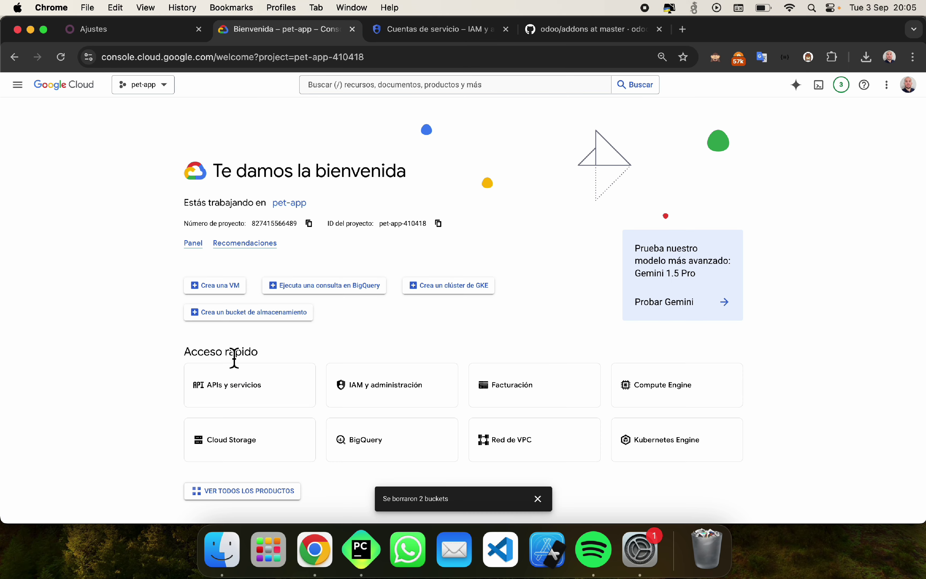
click(245, 446)
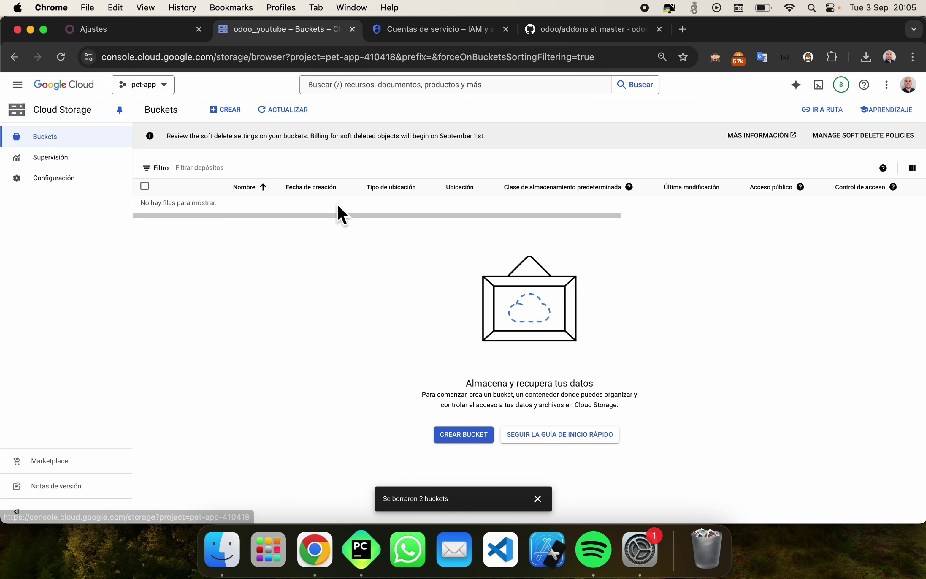
click(55, 140)
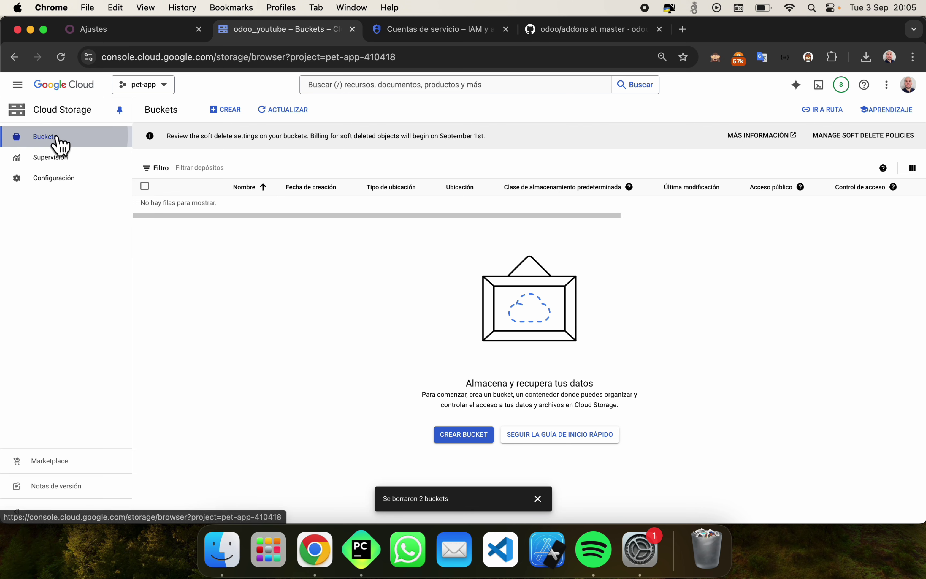
click(226, 115)
click(218, 198)
text(odoo_test_)
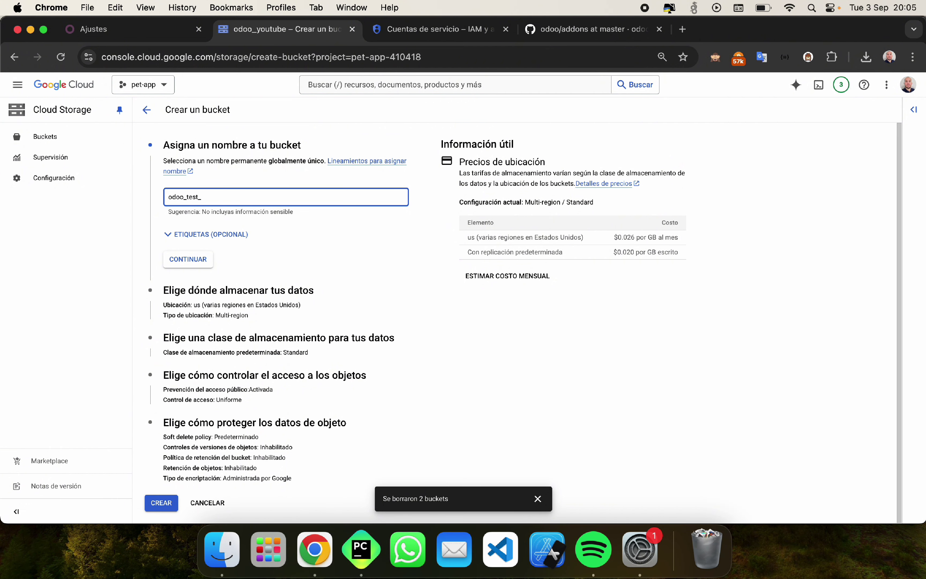
text(master)
double_click(222, 197)
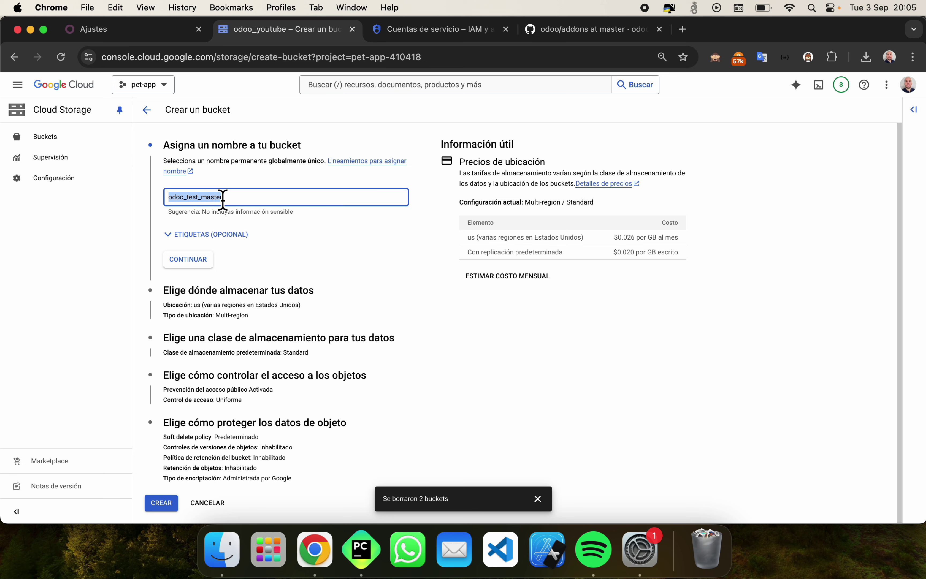
click(199, 259)
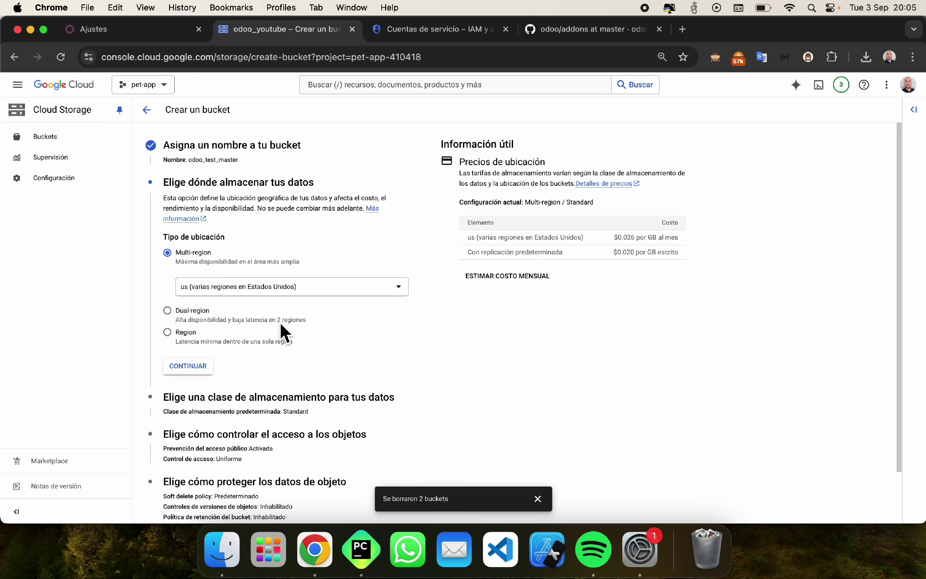
Step: Keep multi-region location, Standard class and uniform access, create the bucket, and copy its name
scroll(207, 314, down, 2)
click(193, 315)
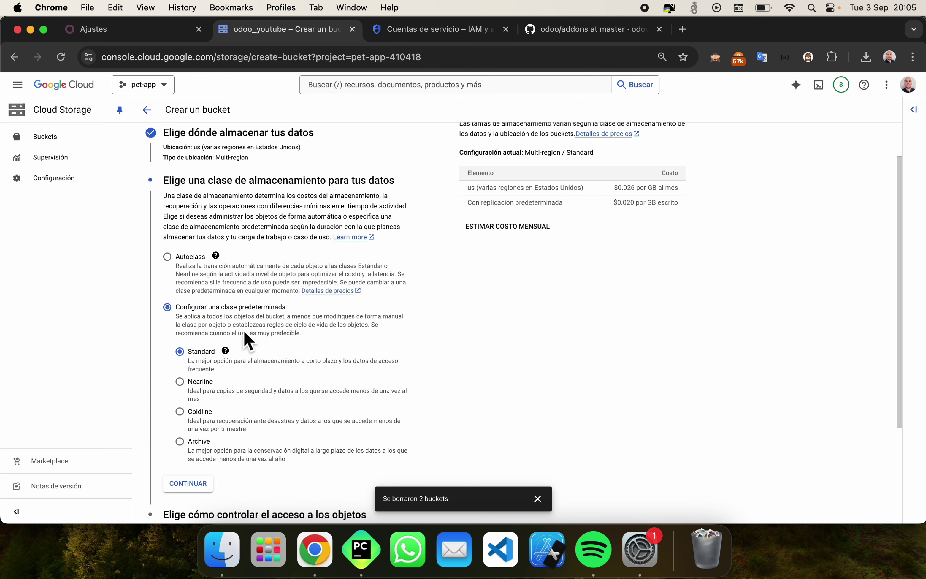
scroll(247, 341, down, 3)
click(194, 387)
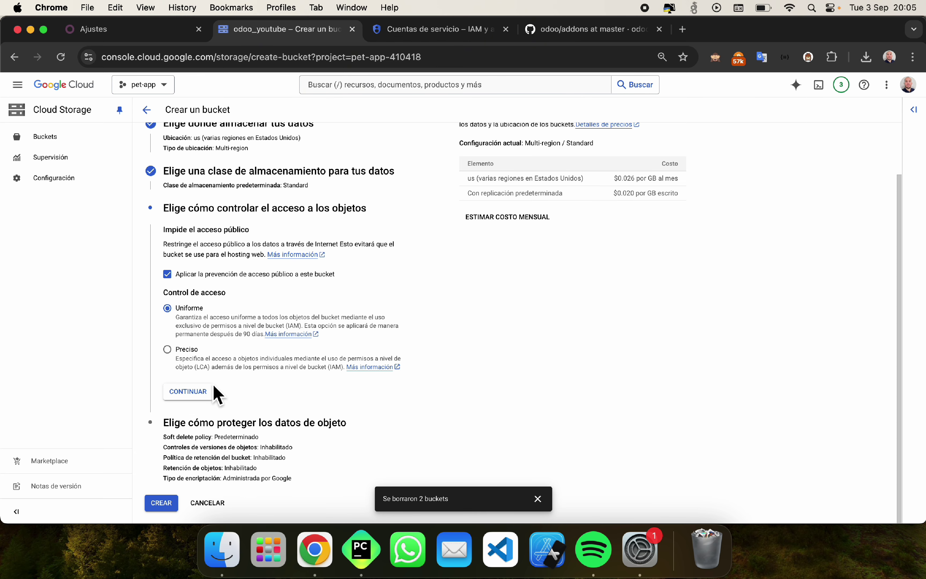
click(206, 391)
scroll(250, 356, down, 3)
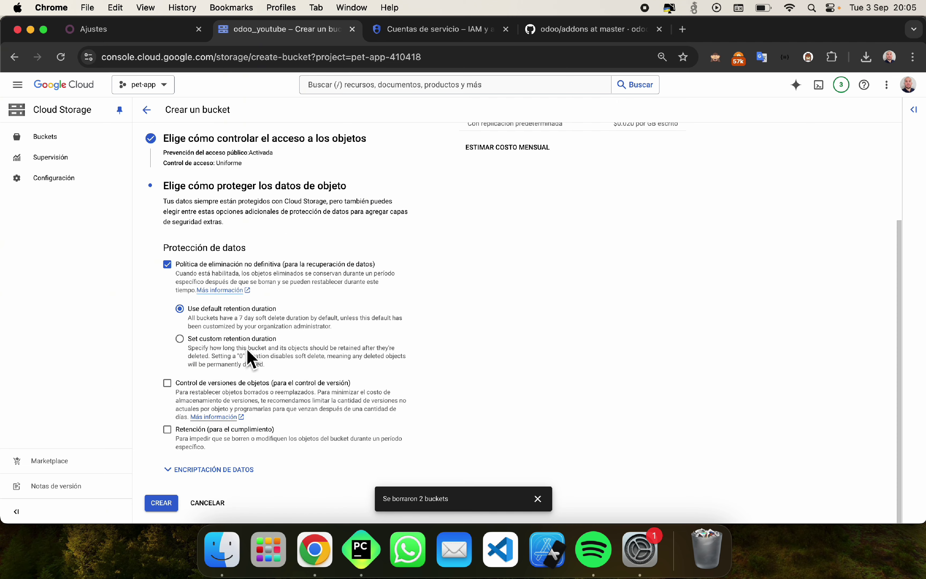
click(161, 503)
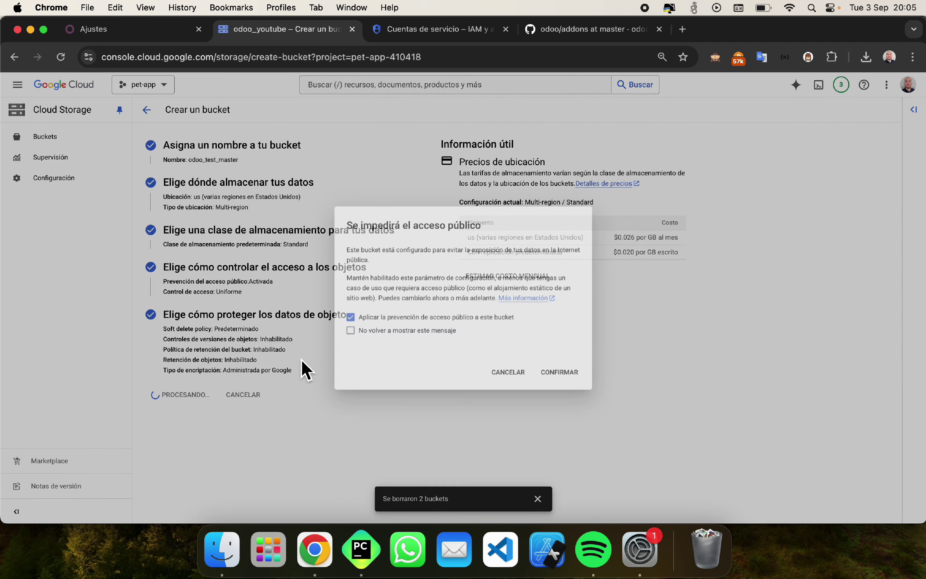
click(576, 377)
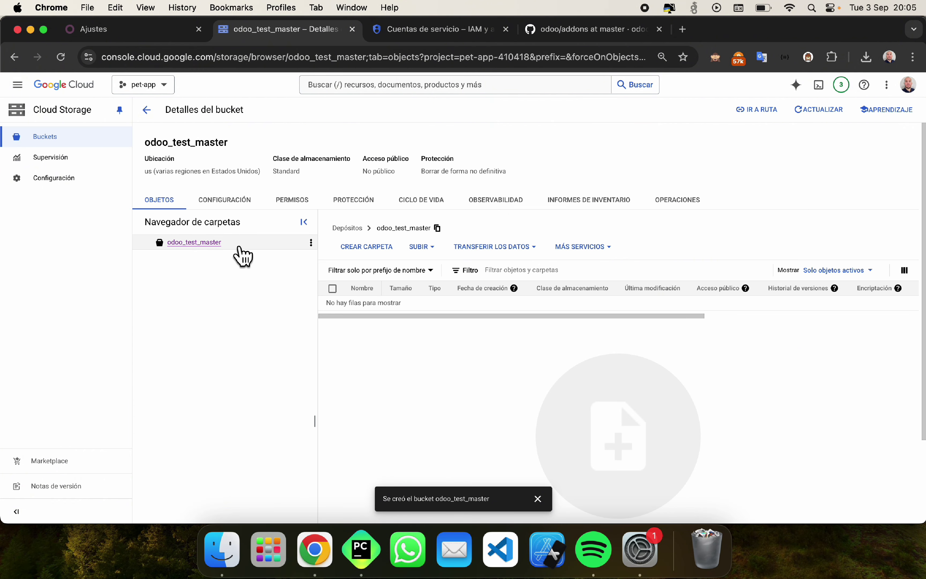
drag(229, 246, 171, 249)
key(super+c)
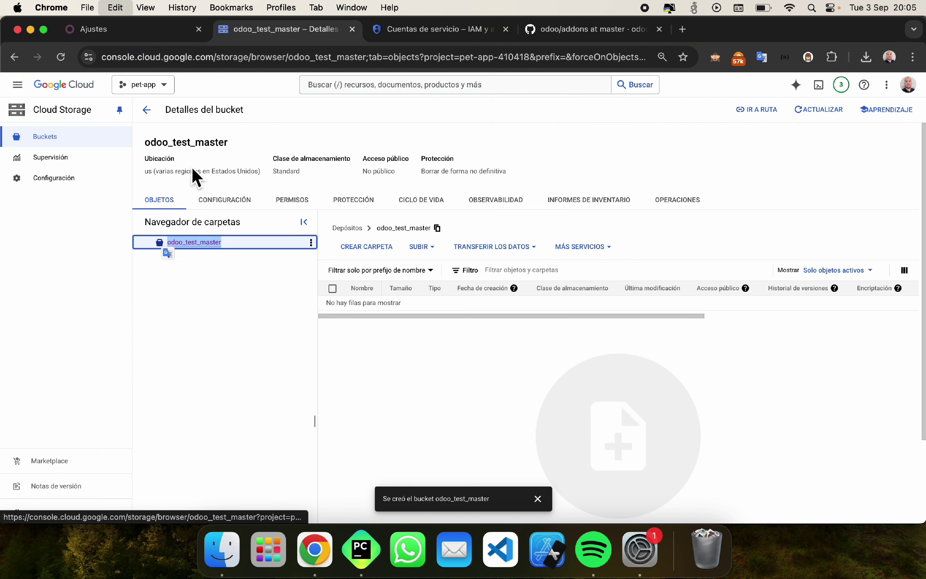
Step: Paste odoo_test_master as the Google Bucket Name in Odoo's Cloud Storage settings
click(95, 31)
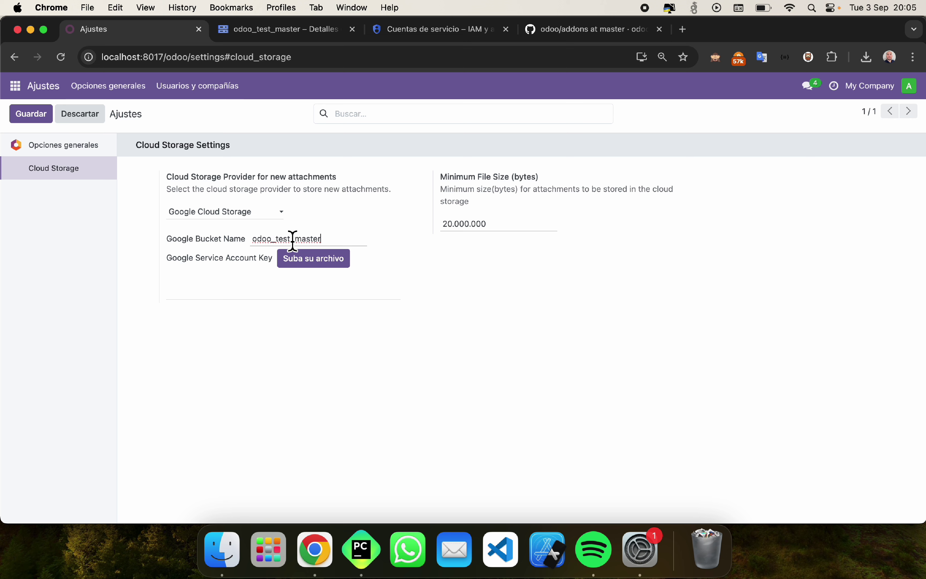
click(534, 295)
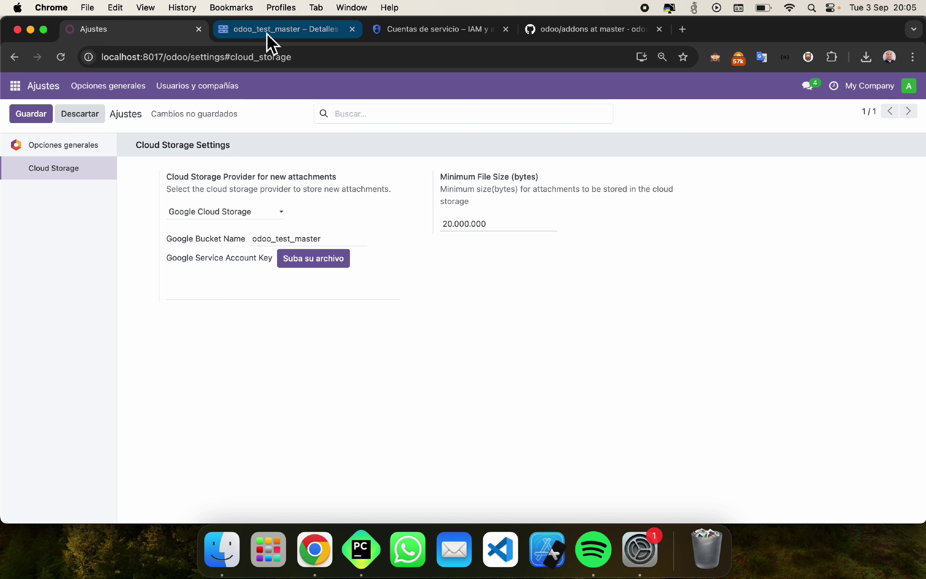
click(271, 44)
click(174, 314)
click(130, 29)
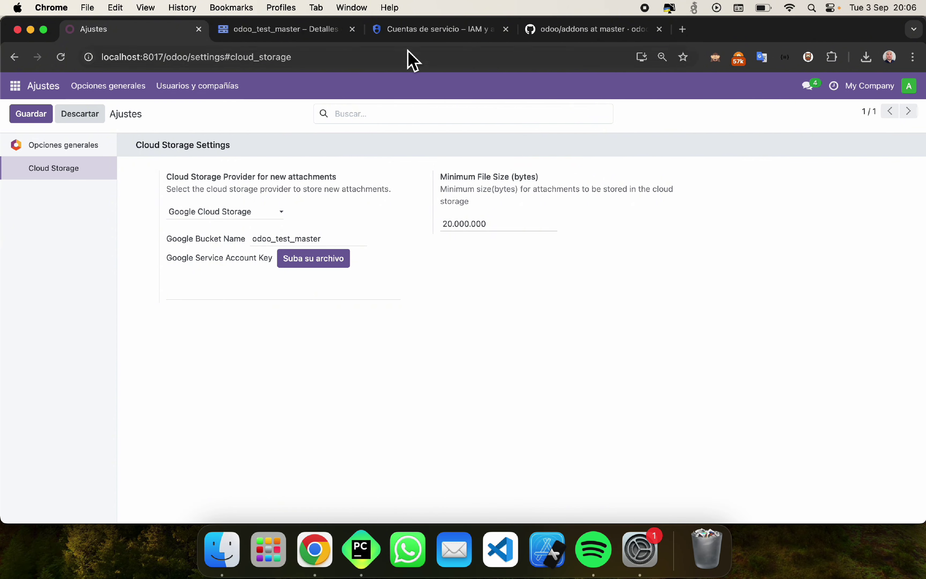
Step: Navigate through IAM and administration to the pet-app project's service accounts list
click(324, 30)
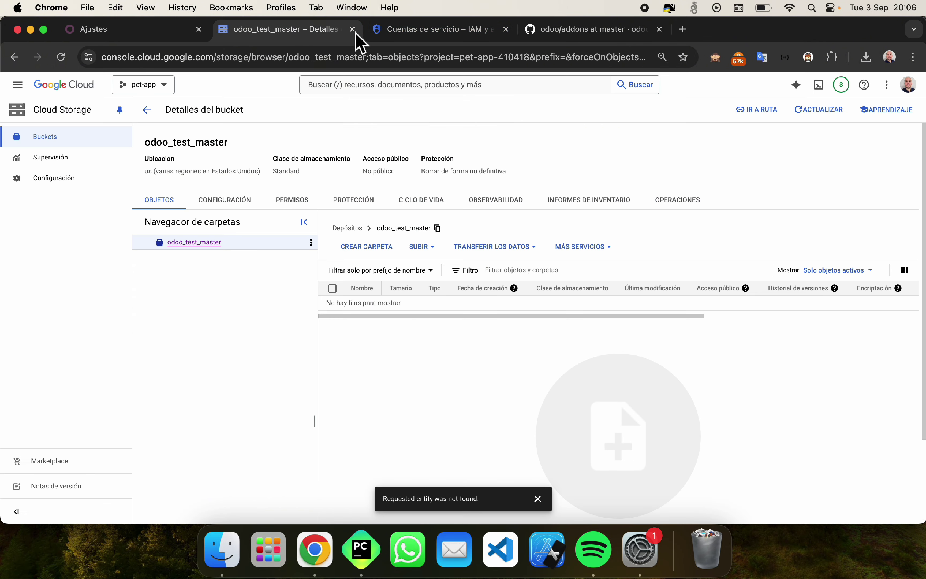
click(421, 29)
click(65, 88)
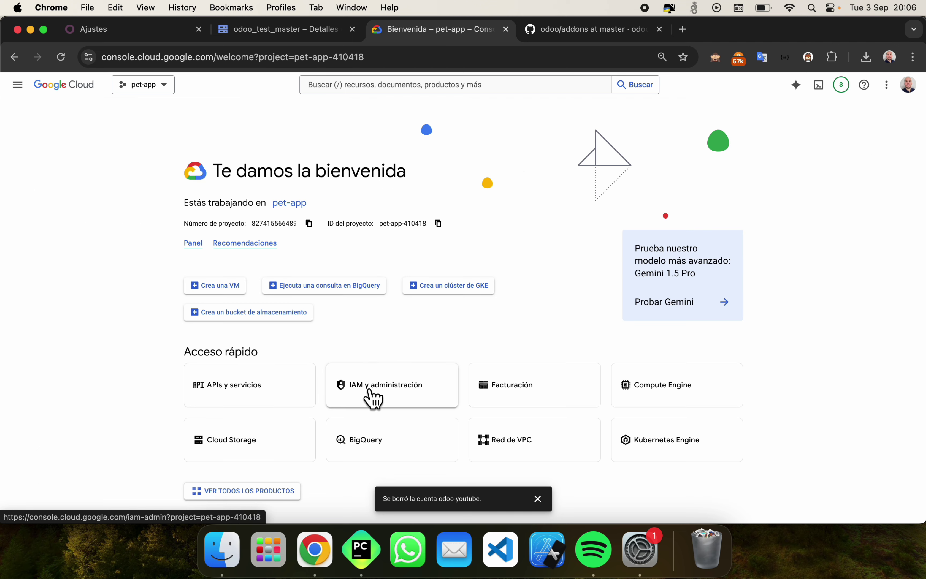
click(374, 396)
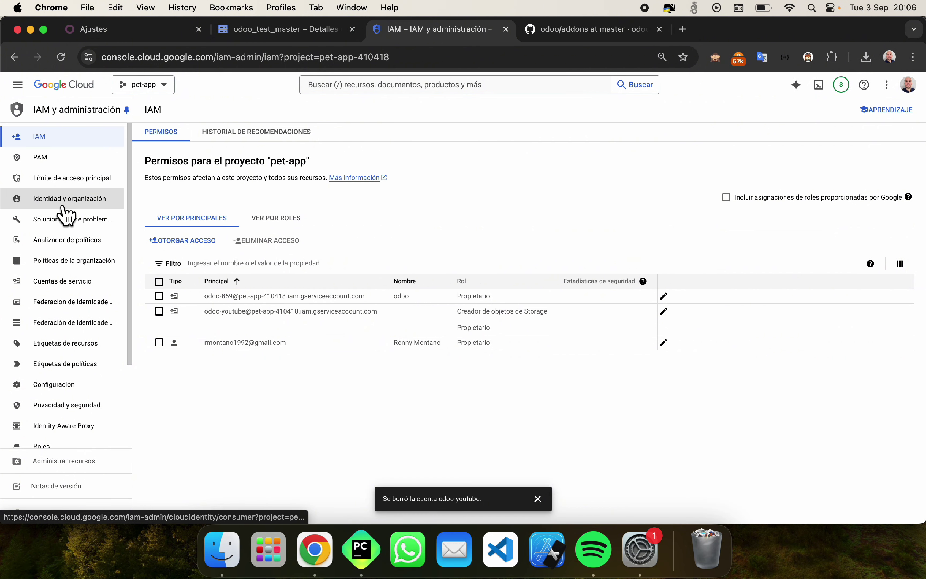
click(71, 284)
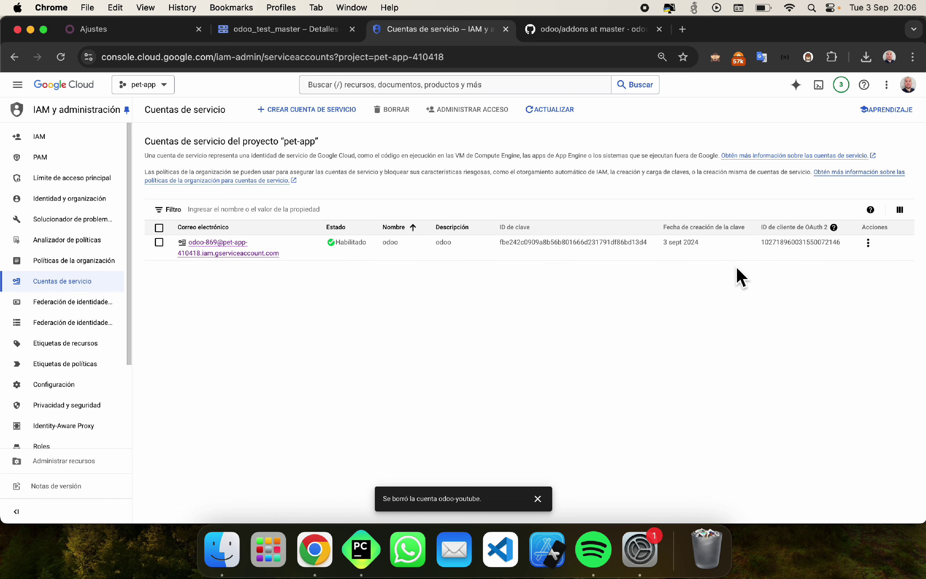
Step: Begin a new service account, abandon the form, and open the odoo account's details
click(289, 123)
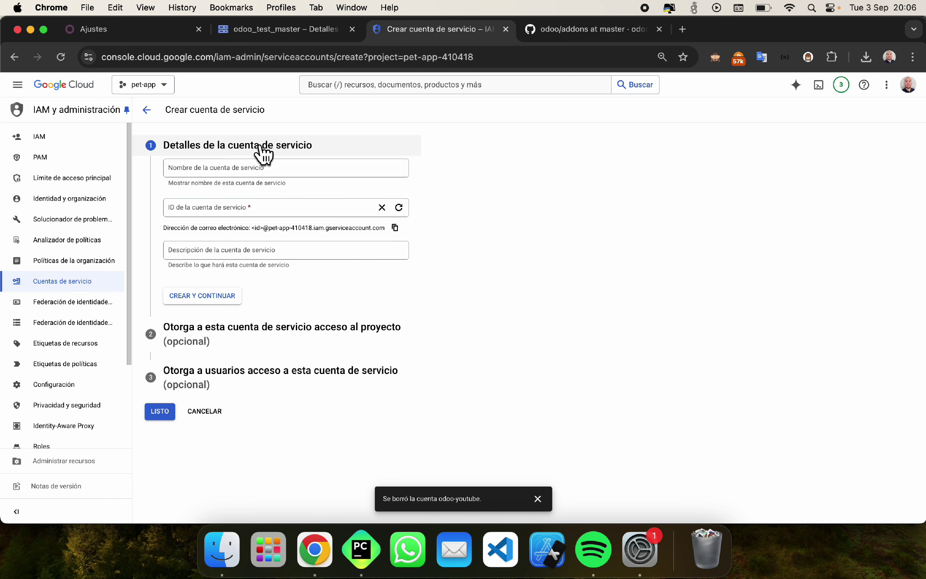
click(242, 172)
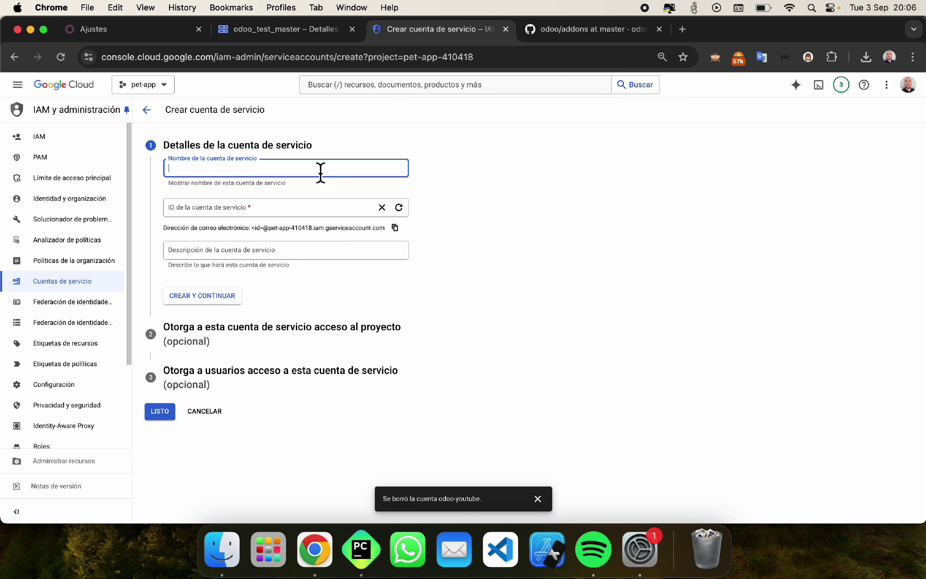
click(275, 208)
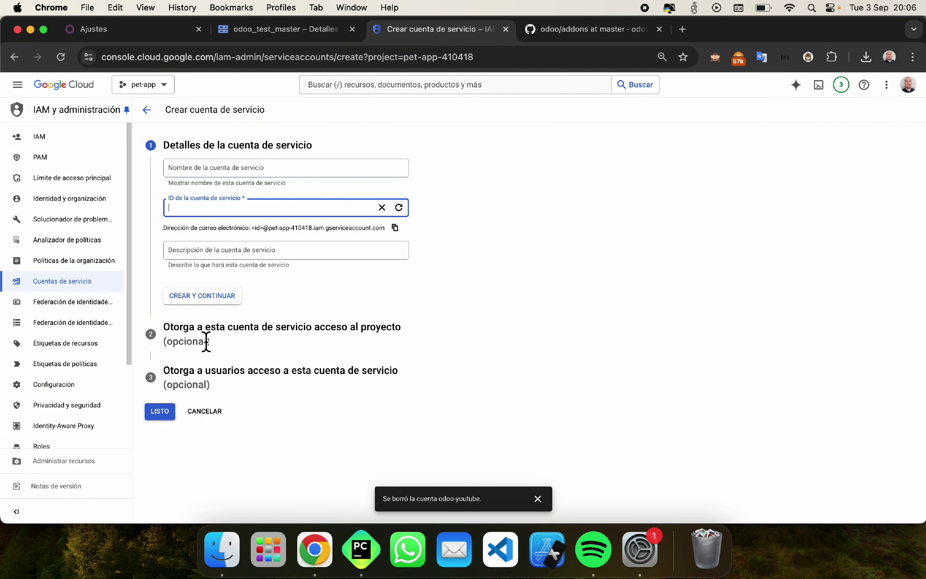
double_click(226, 341)
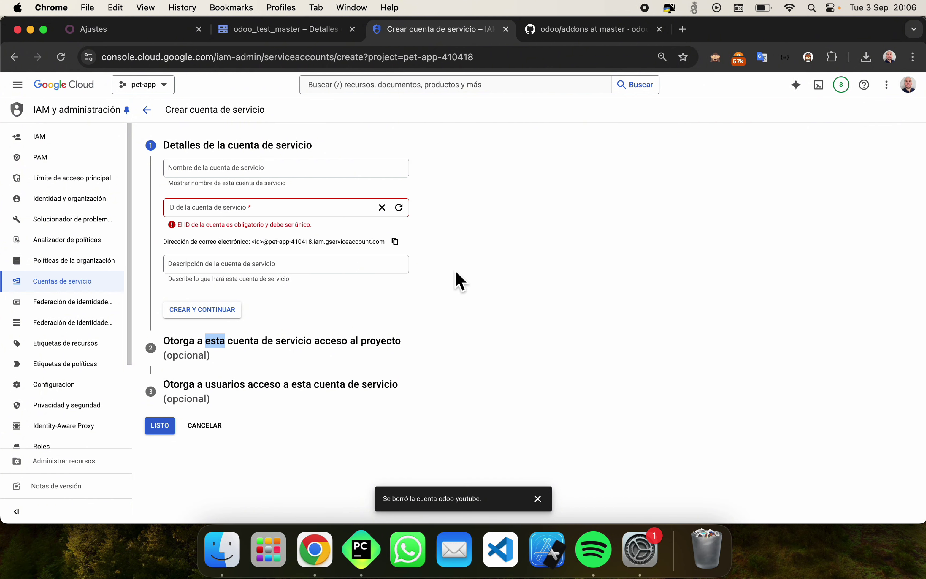
click(146, 111)
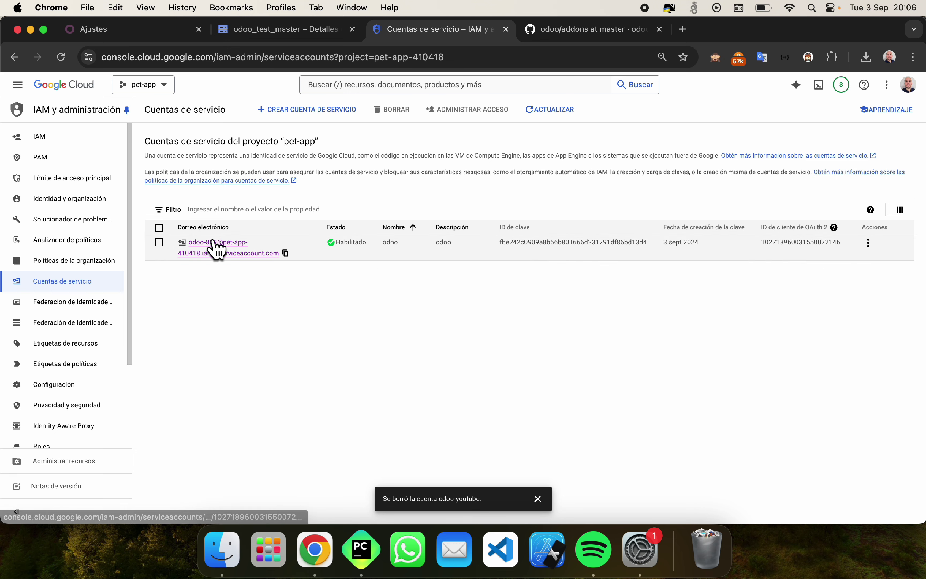
click(216, 248)
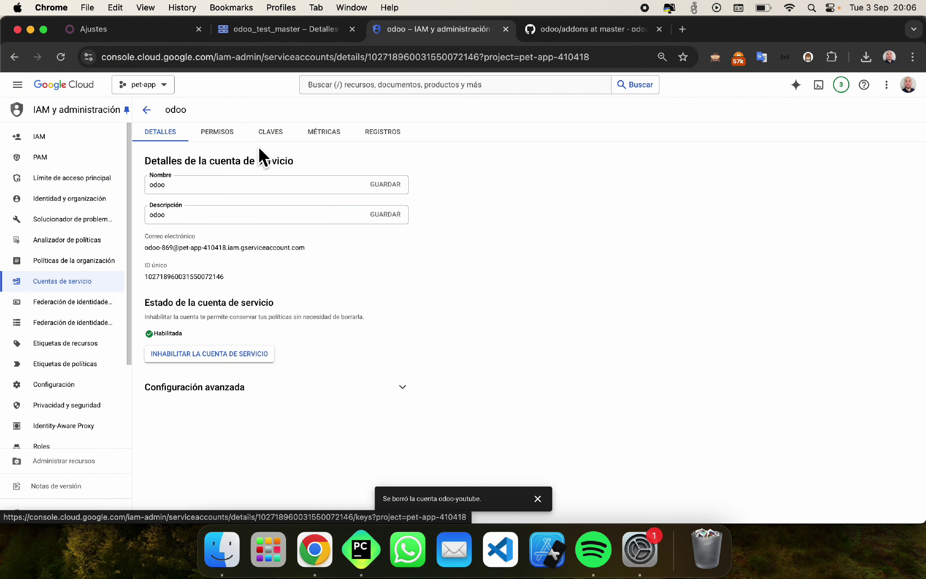
Step: Create a new JSON private key for the odoo service account and confirm the file downloaded
click(271, 138)
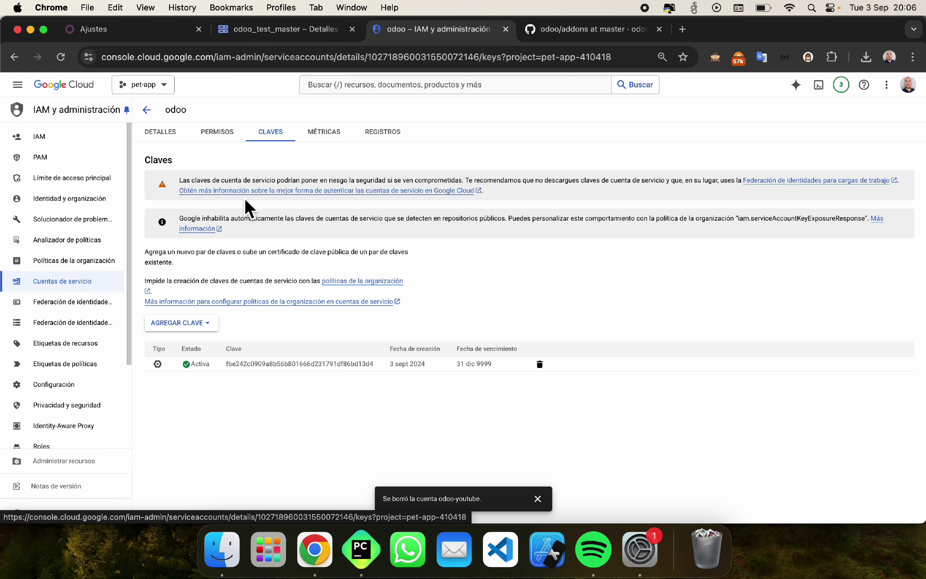
click(195, 324)
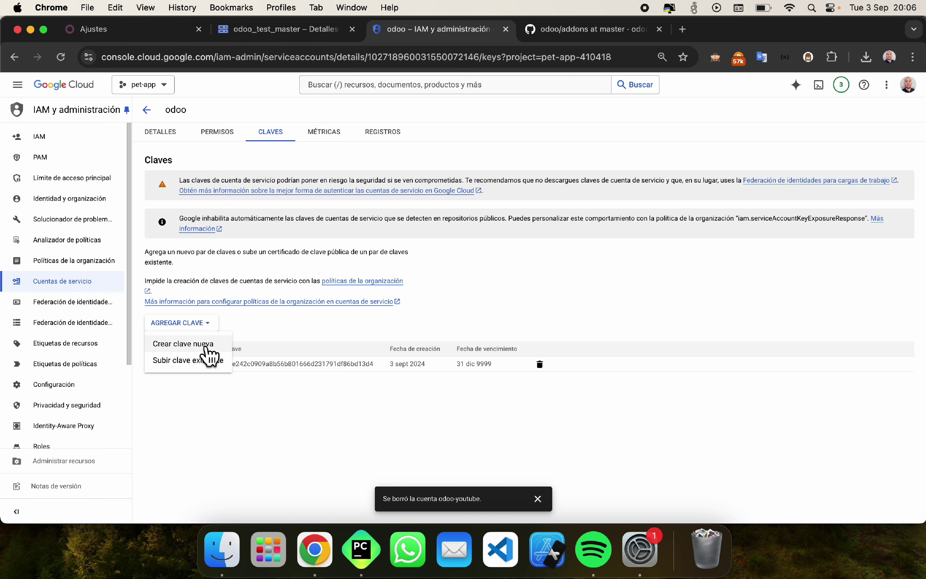
click(211, 354)
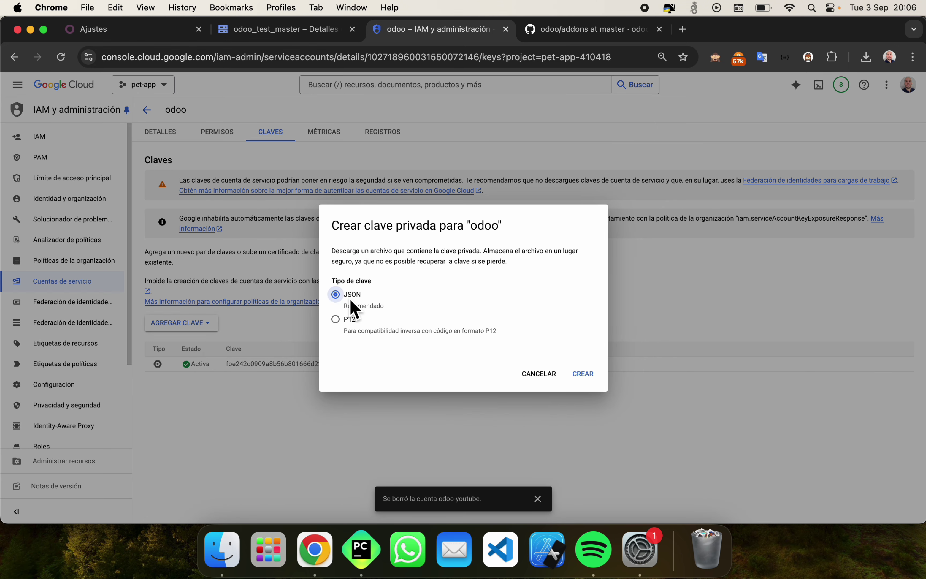
click(580, 375)
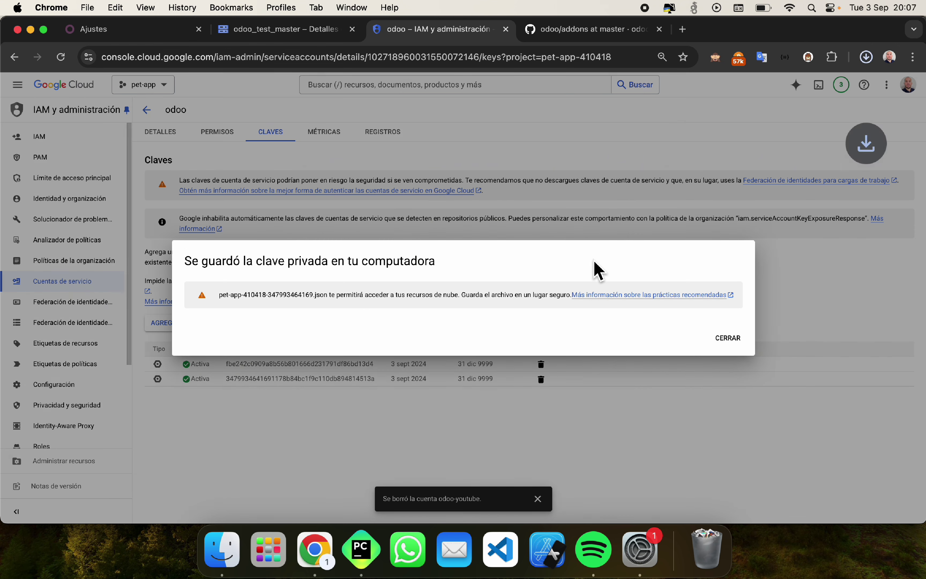
click(727, 335)
click(866, 58)
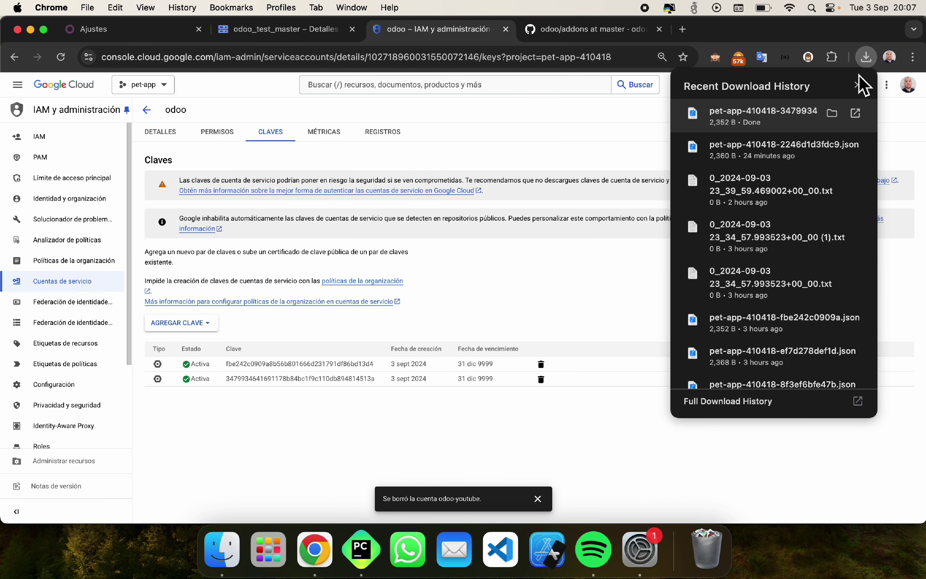
click(440, 155)
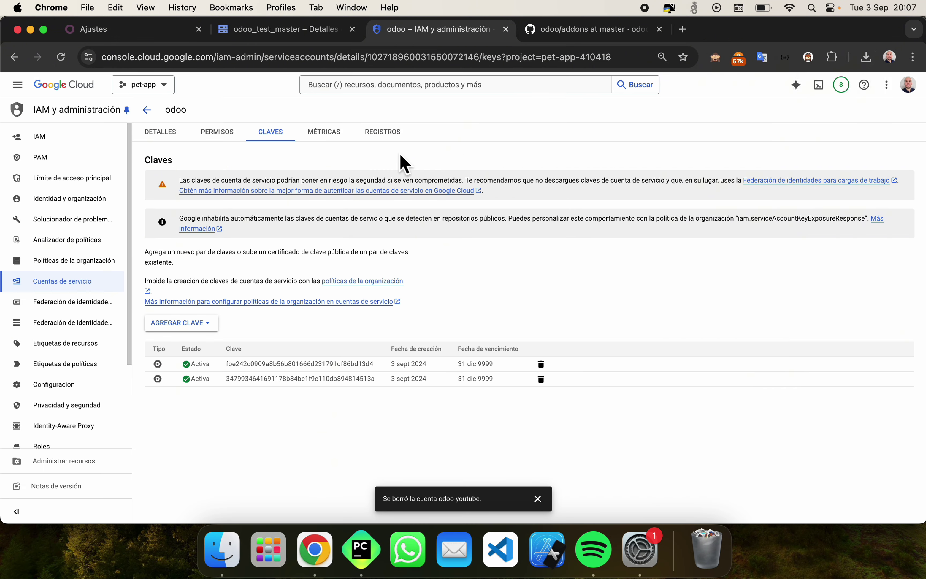
click(147, 35)
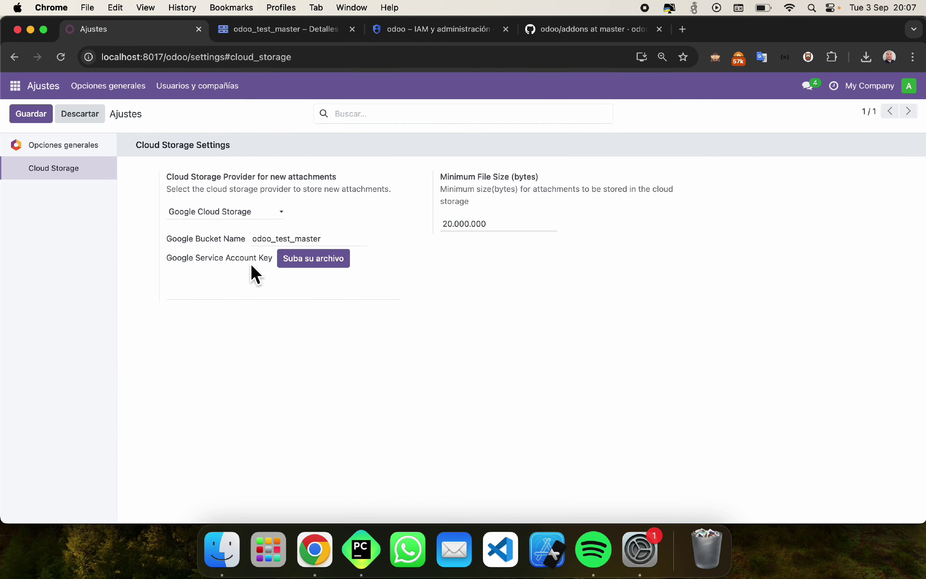
Step: Upload the newest pet-app JSON key as the service account key and save the settings
click(306, 265)
double_click(396, 199)
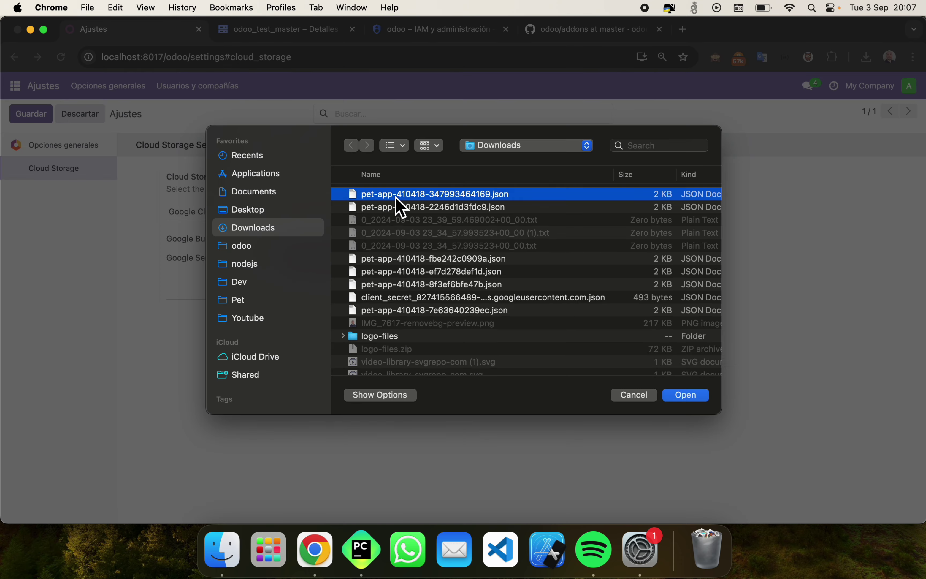
scroll(187, 313, down, 3)
scroll(186, 313, down, 1)
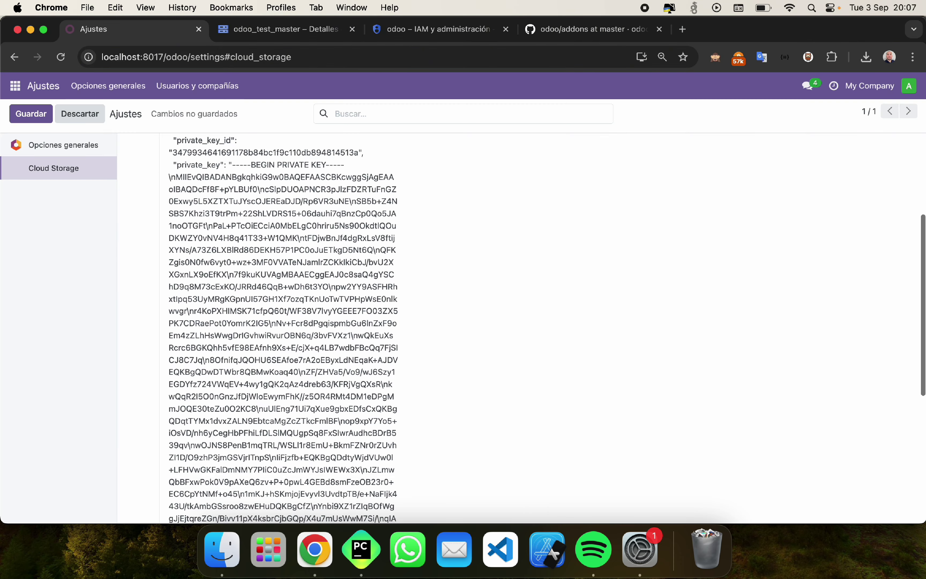
scroll(186, 313, up, 5)
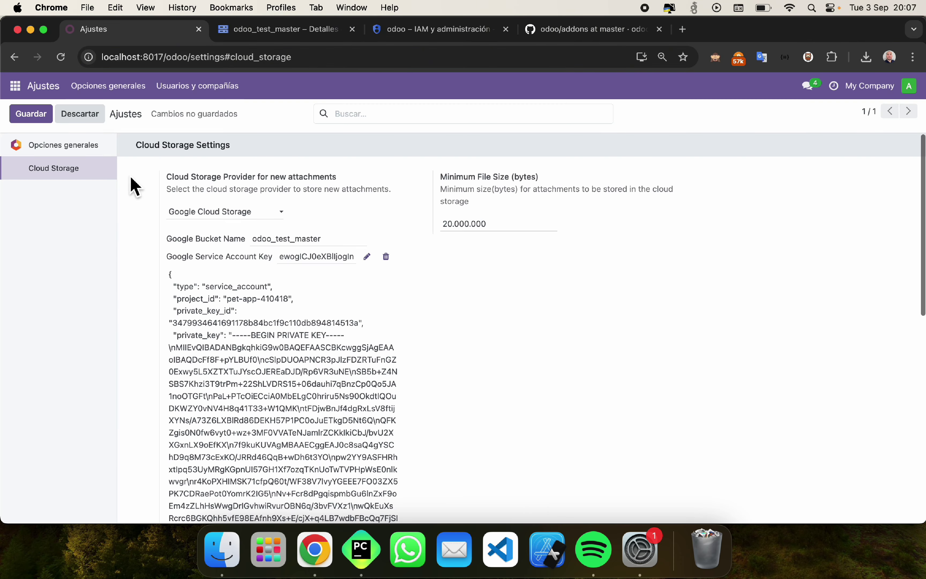
click(34, 120)
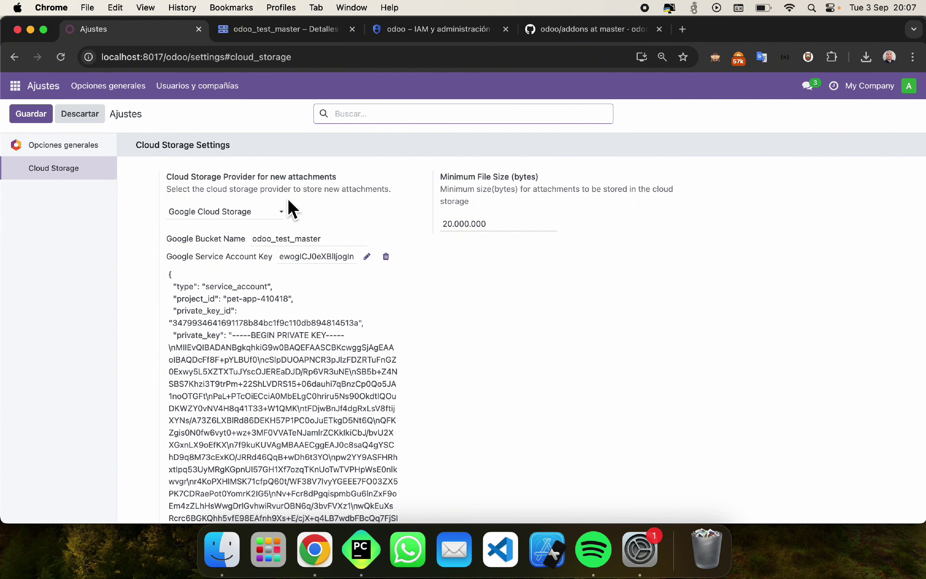
click(362, 549)
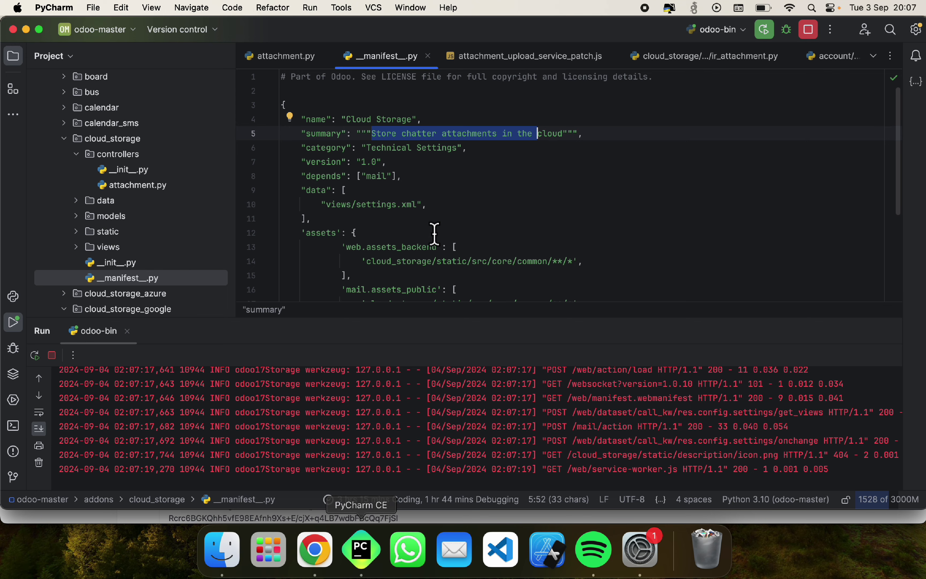
Step: Open cloud_storage_google's utils files cleanup_cloud_storage_google.py and cloud_storage_google_utils.py
click(501, 59)
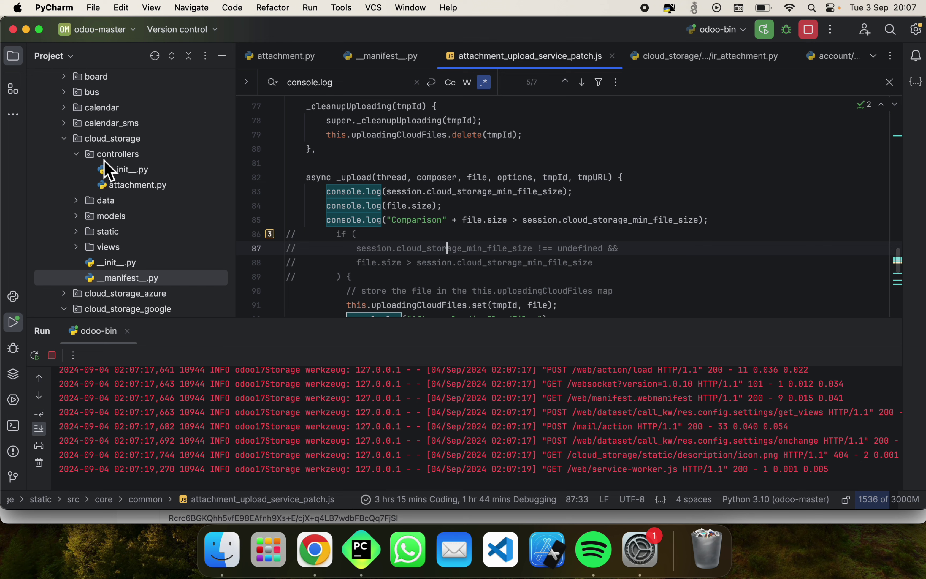
click(64, 138)
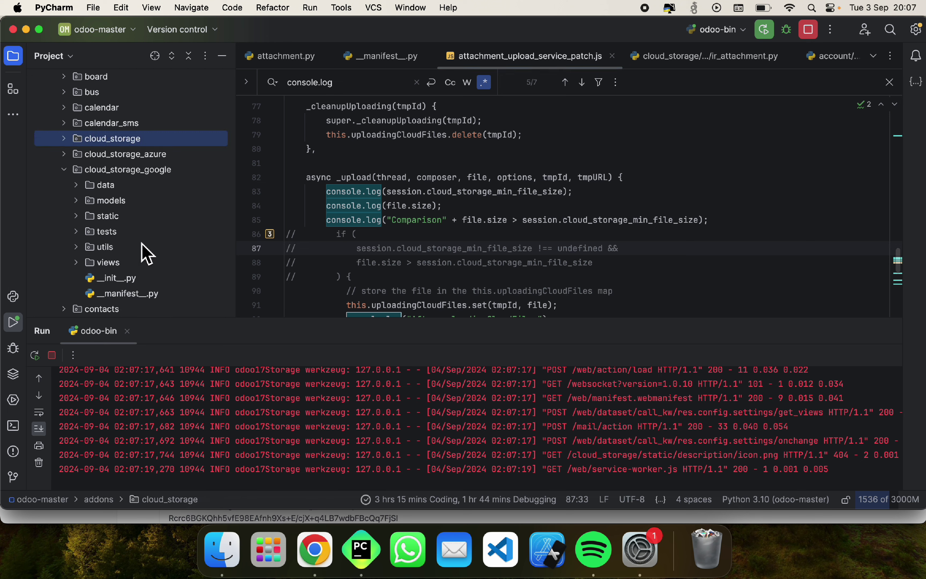
double_click(121, 246)
double_click(162, 262)
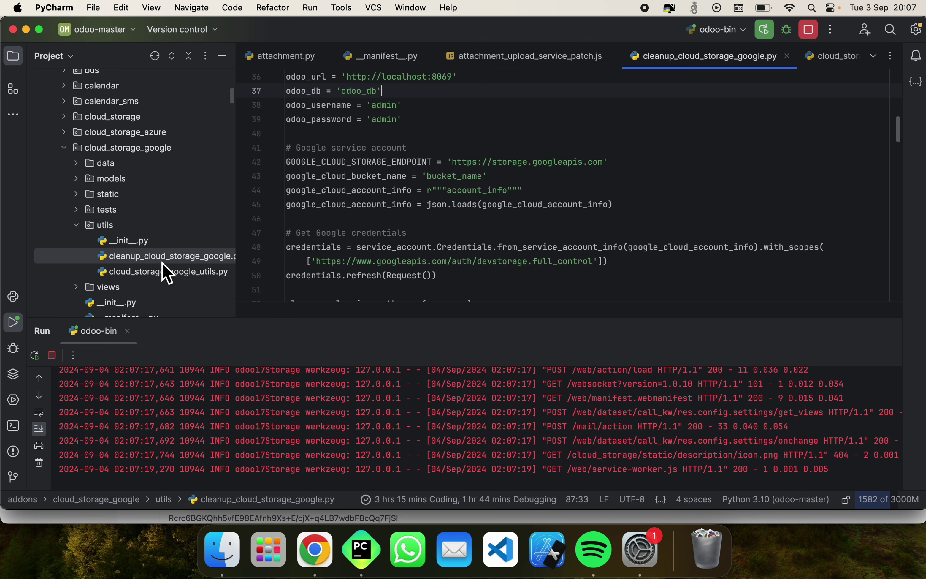
double_click(184, 272)
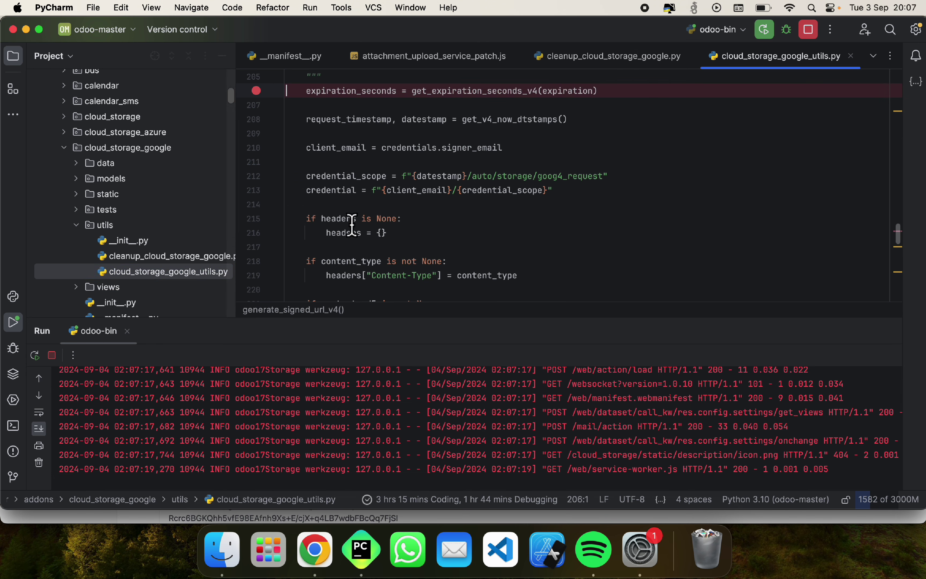
Step: Open the Google module's models/ir_attachment.py at its credential-loading code, then switch to the GitHub addons listing
double_click(113, 179)
click(156, 210)
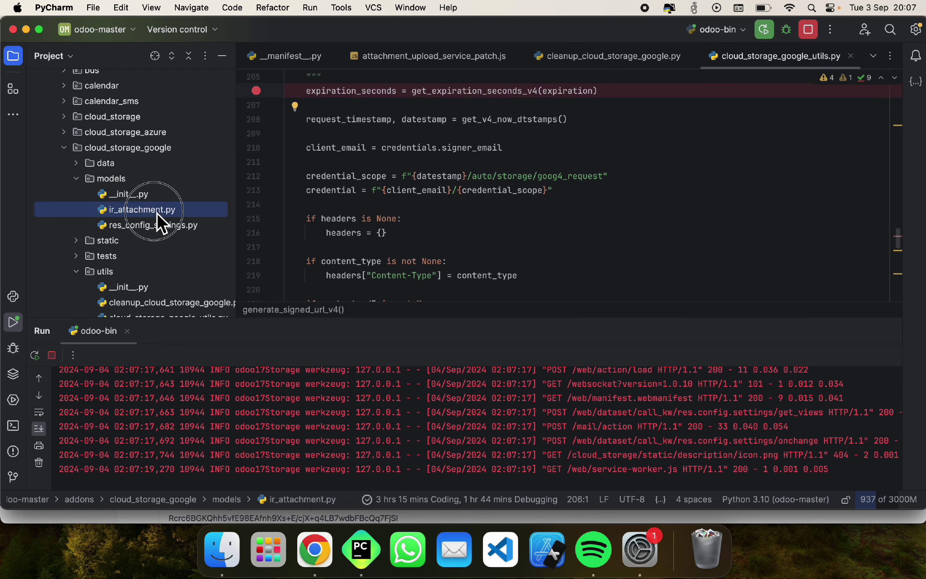
click(158, 214)
scroll(398, 172, up, 3)
click(739, 175)
click(894, 330)
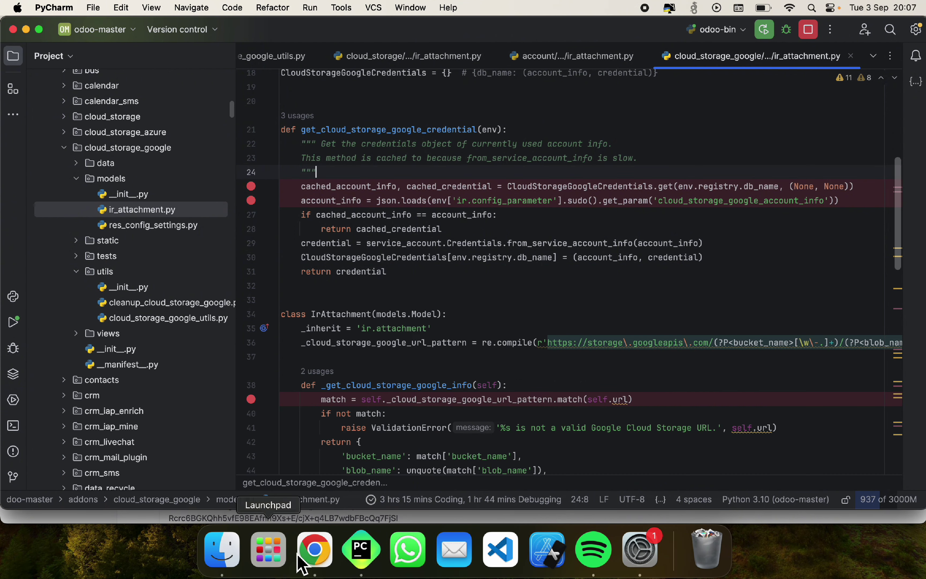
click(314, 550)
click(611, 38)
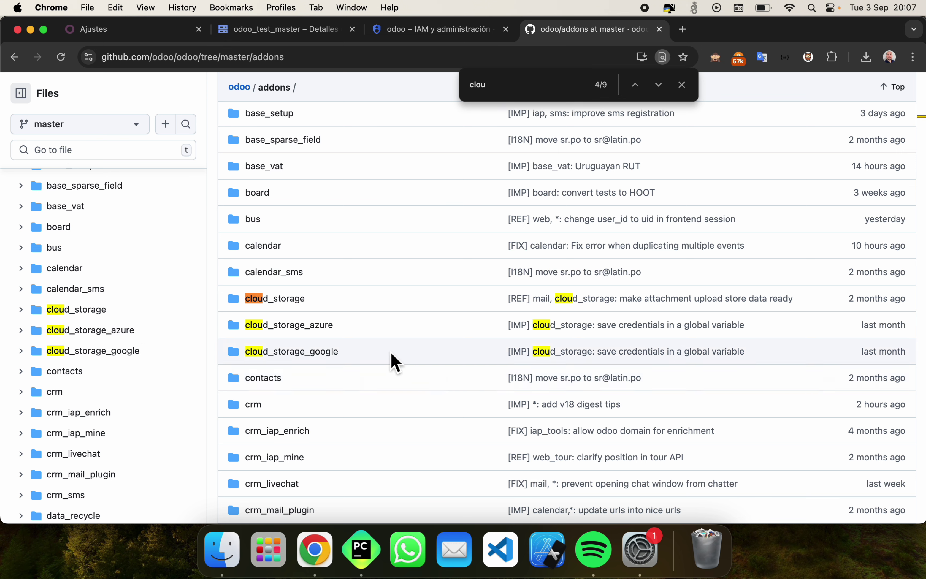
Step: Open the upstream cloud_storage_google folder in GitHub's odoo/addons listing
click(351, 353)
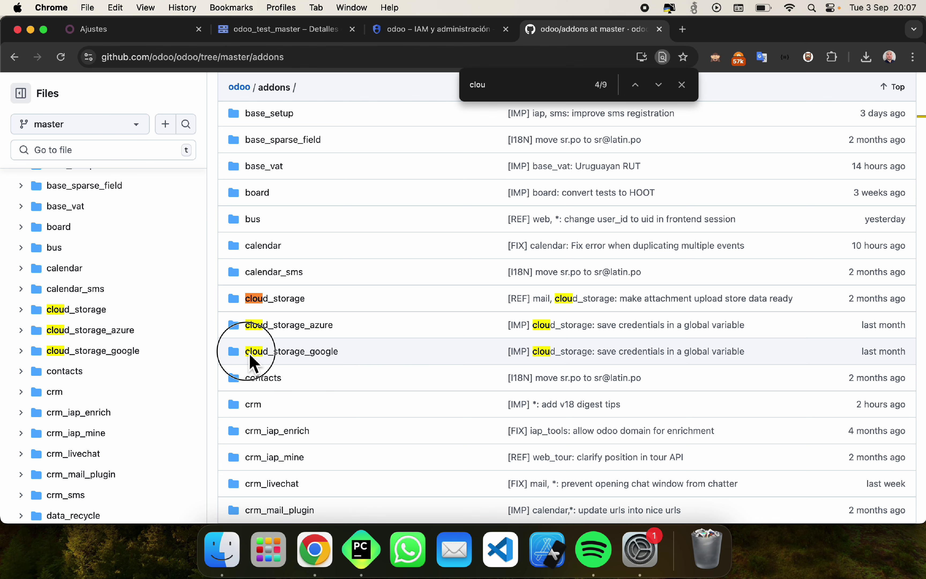
Step: Jump to bookmark 1 in cloud_storage's ir_attachment.py and highlight line 34's commented-out cloud_storage check
key(super+Tab)
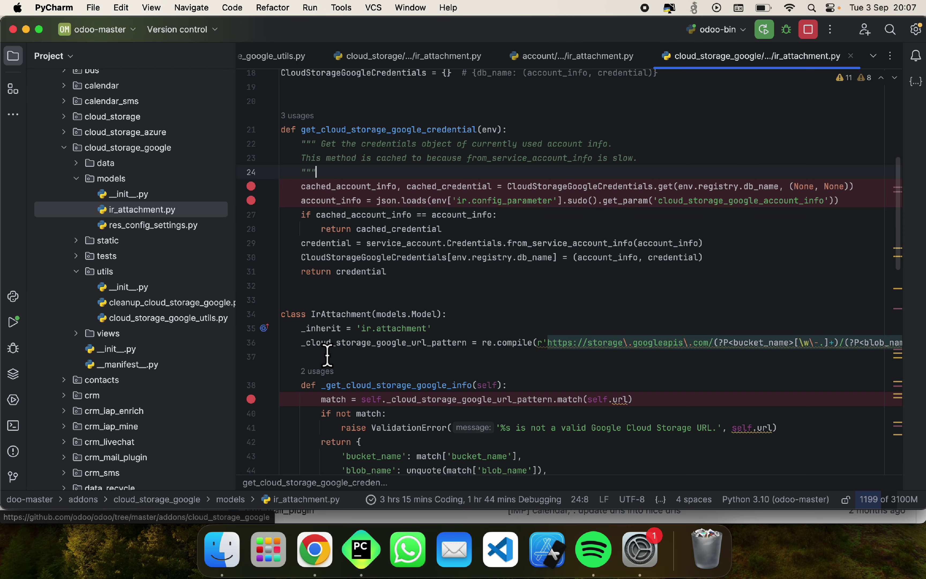
key(ctrl+1)
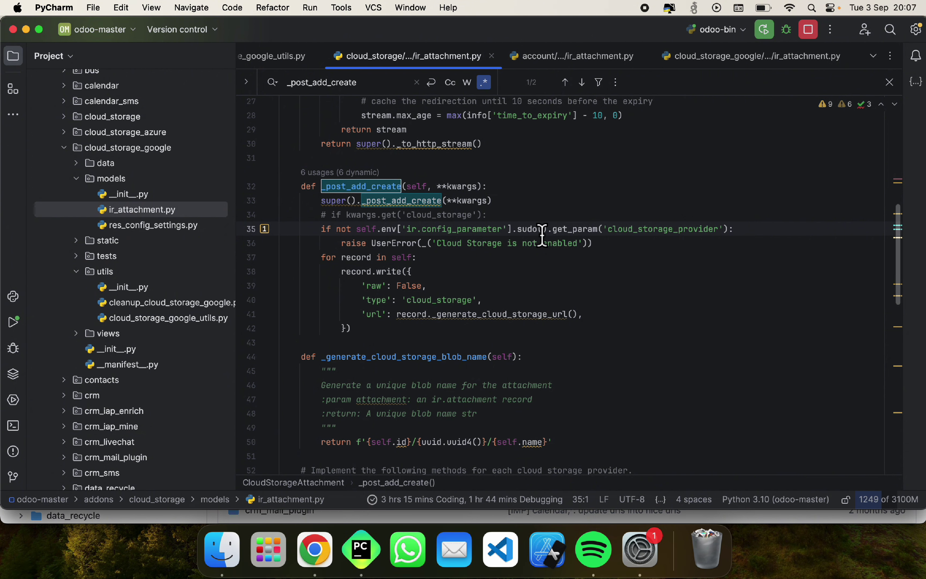
click(501, 215)
drag(501, 215, 323, 219)
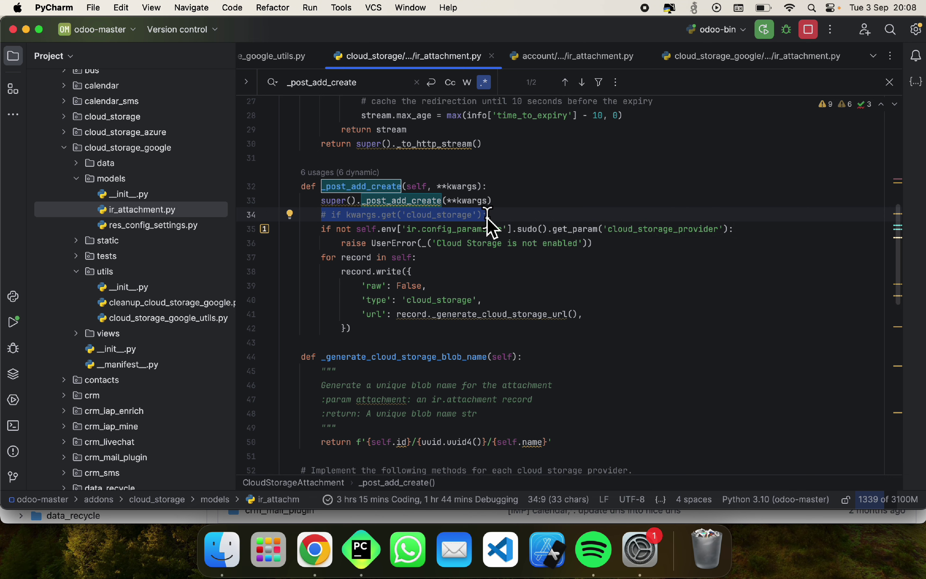
double_click(461, 215)
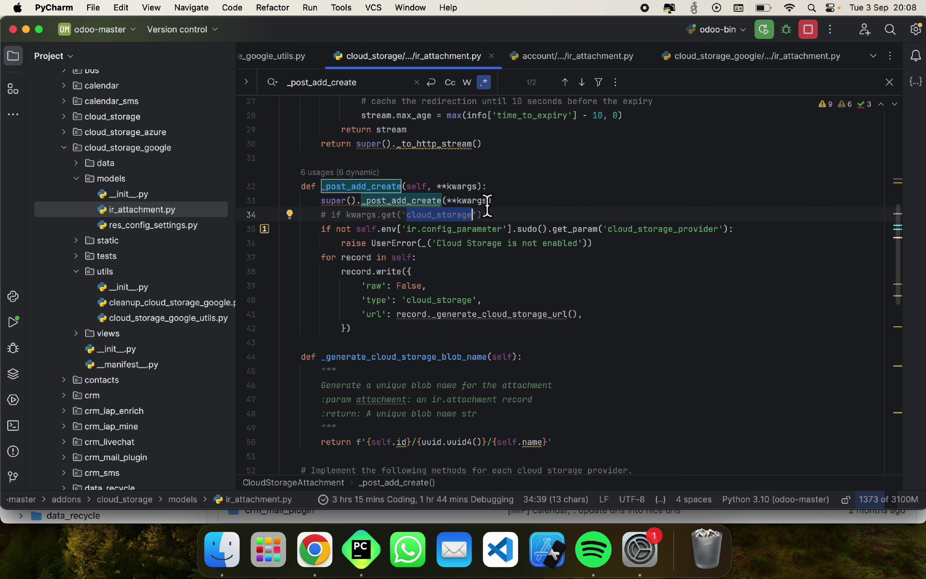
Step: In controllers/attachment.py, highlight mail_attachment_upload and line 30's ir.attachment key, then reveal the file in the project tree
key(super+bracketleft)
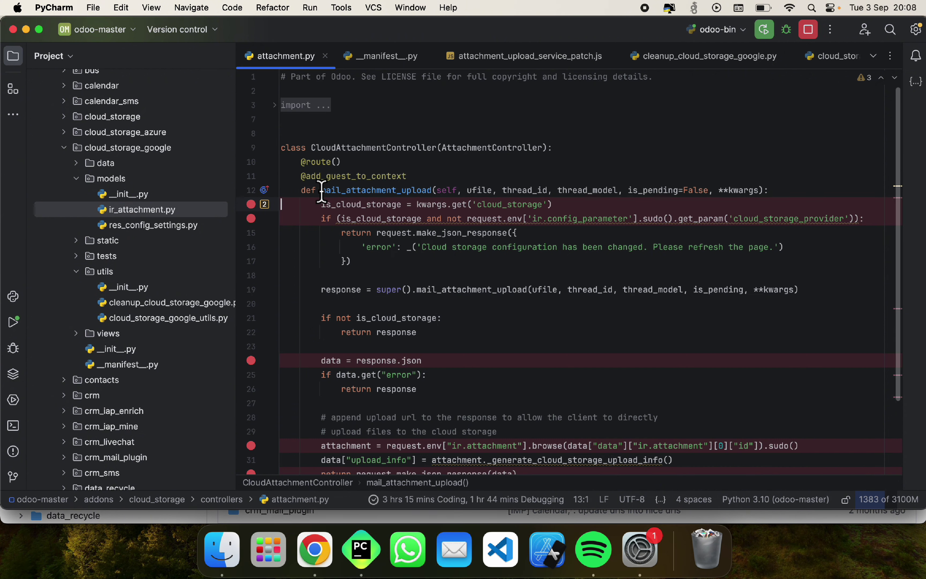
double_click(371, 191)
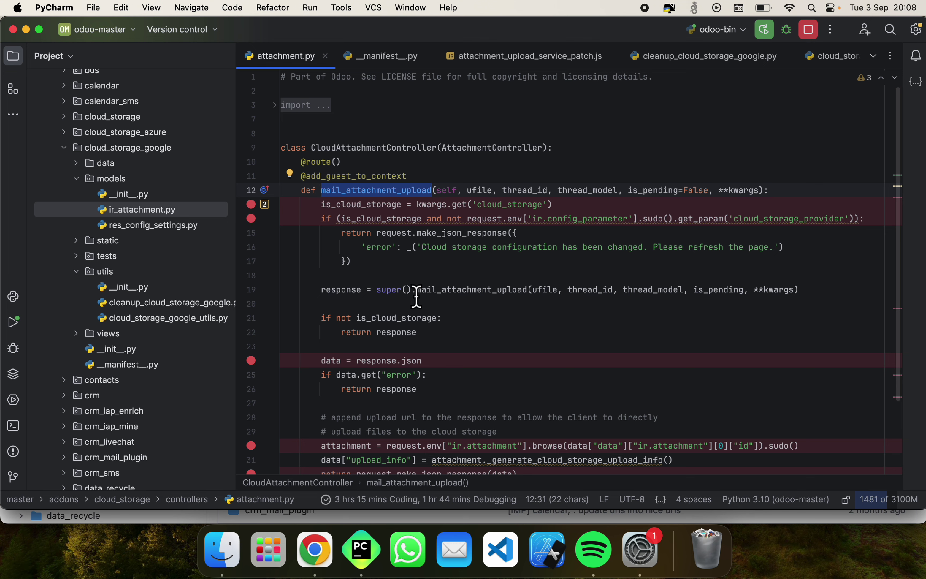
scroll(442, 306, down, 3)
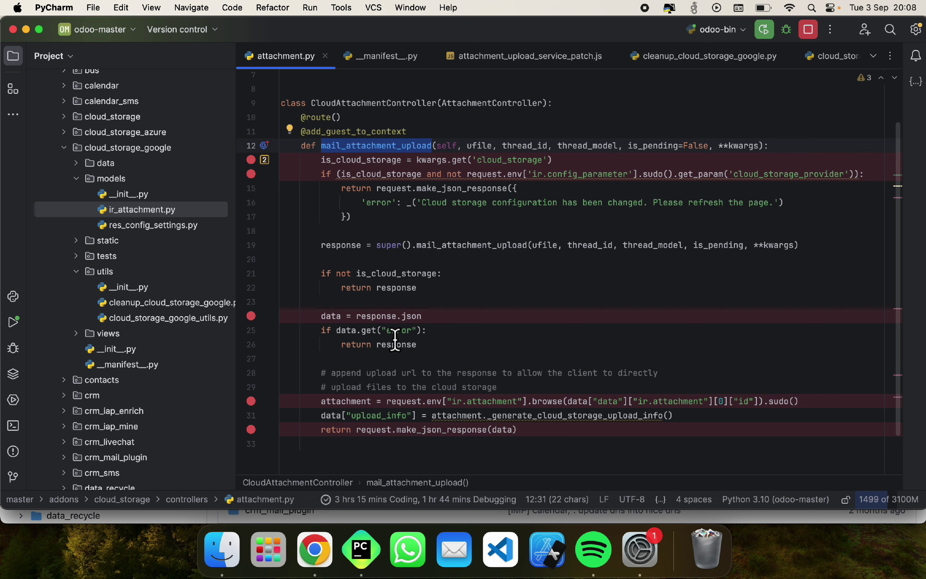
drag(637, 398, 708, 408)
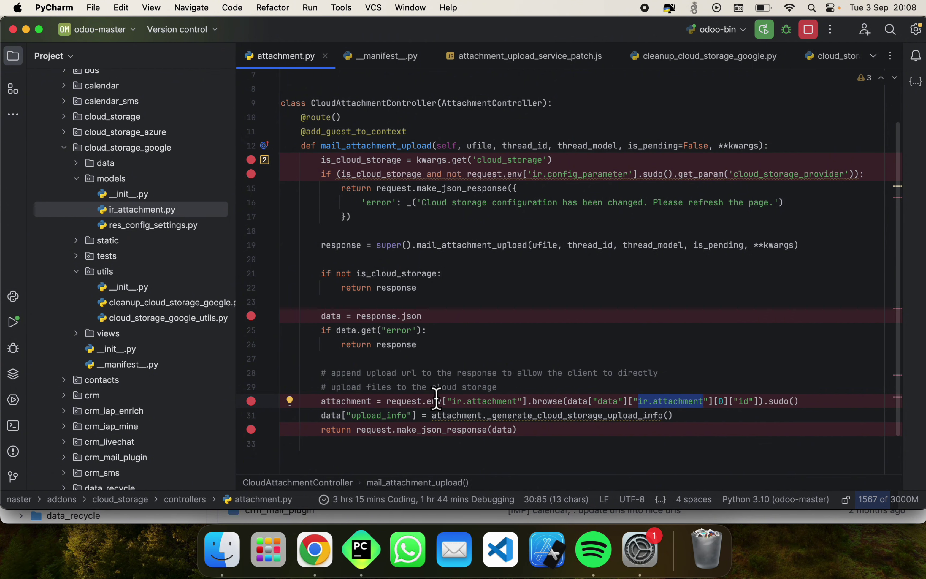
click(156, 56)
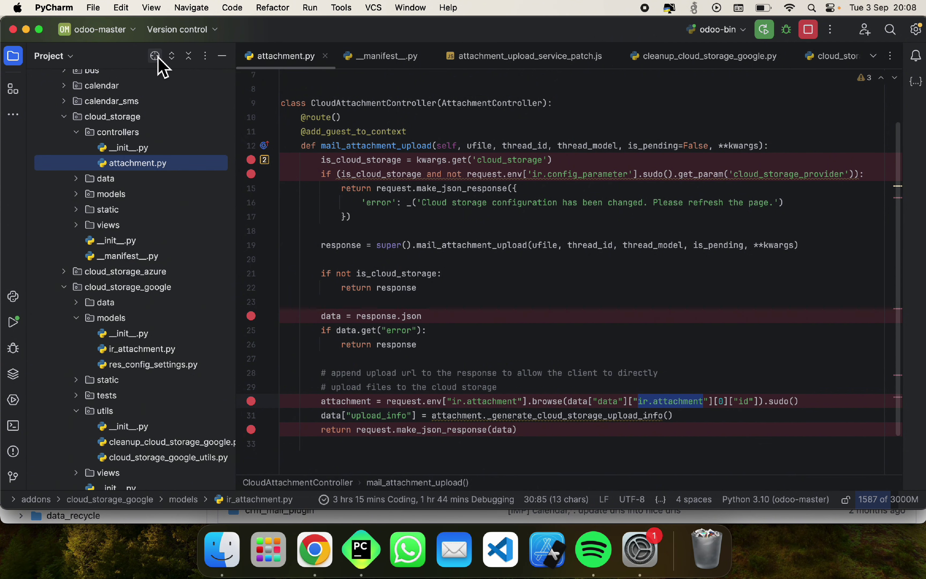
Step: Open the upstream cloud_storage/controllers/attachment.py on GitHub
key(super+Tab)
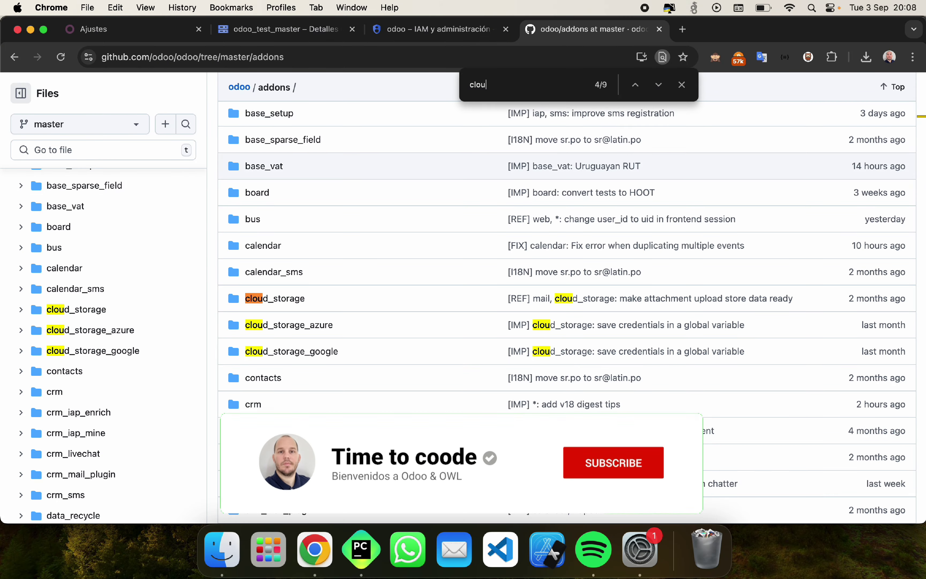
click(74, 311)
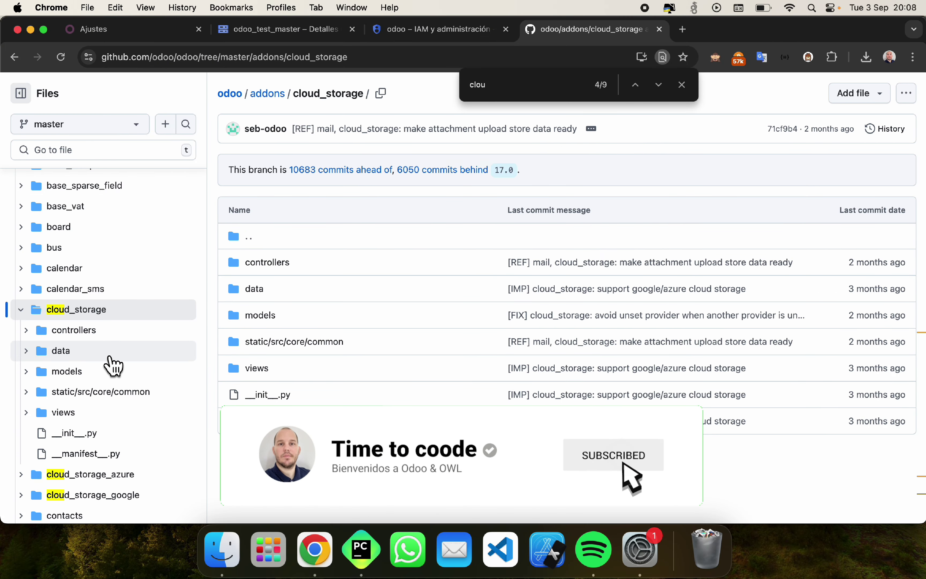
key(super+Tab)
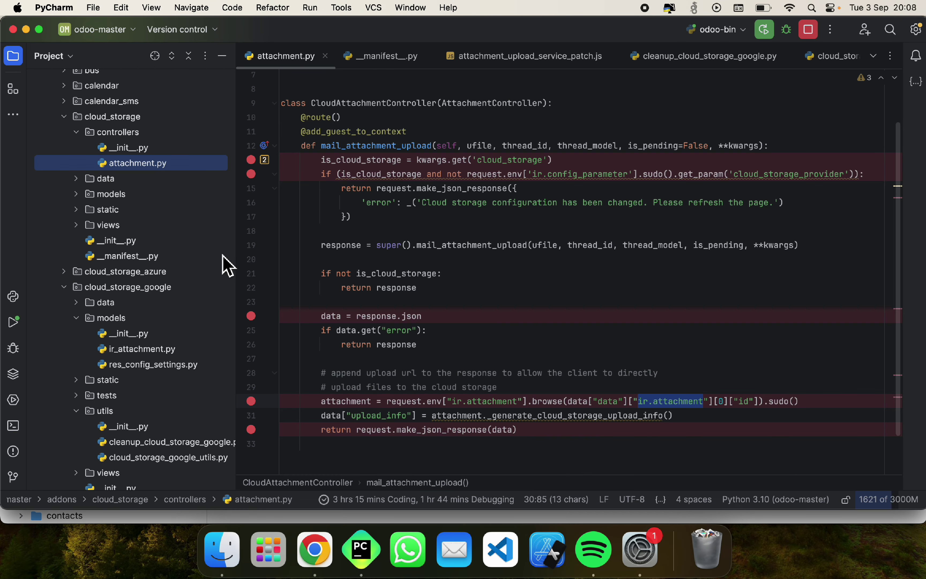
key(super+Tab)
click(78, 330)
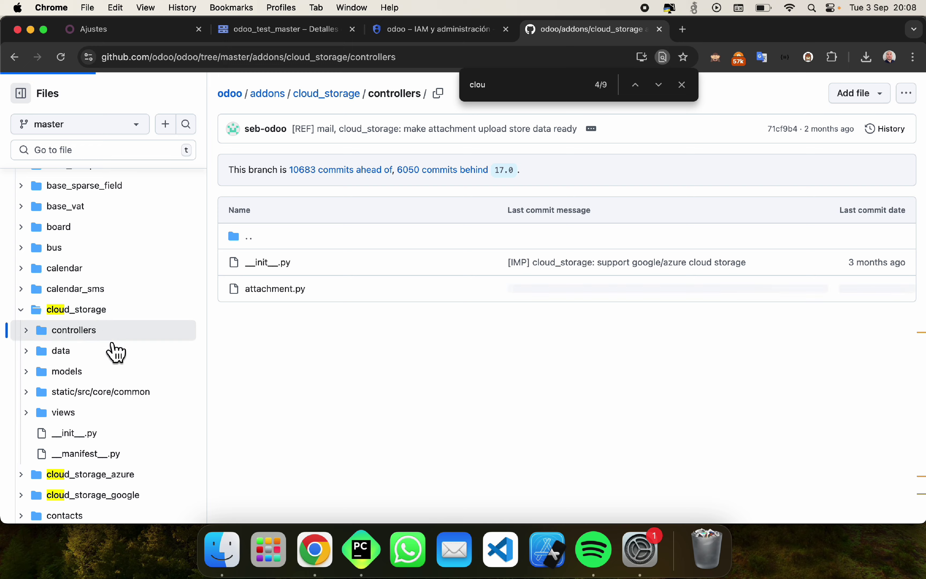
click(97, 373)
Step: Compare line 30: upstream's browse call uses 'Attachment' where the local copy reads 'ir.attachment'
key(super+Tab)
scroll(480, 349, down, 1)
key(super+Tab)
scroll(480, 347, down, 3)
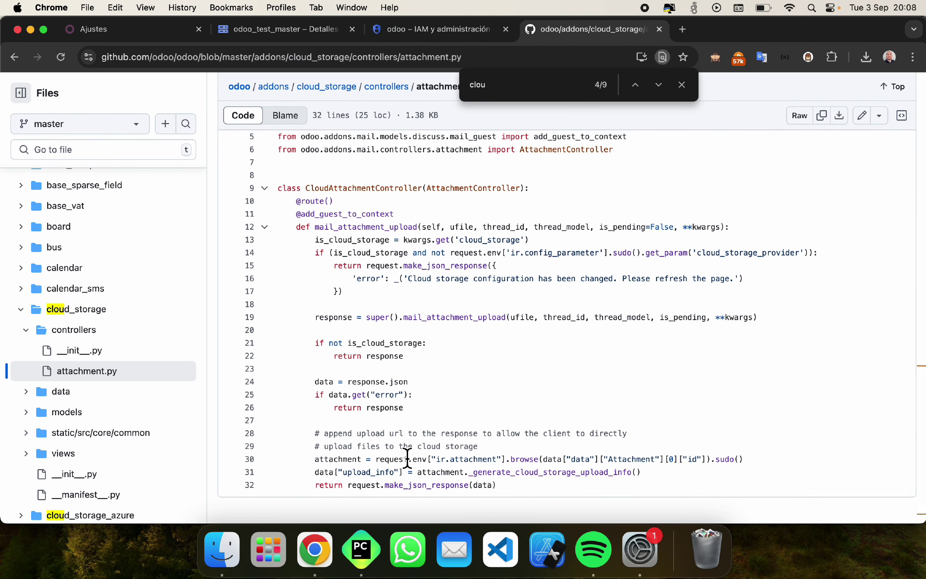
double_click(635, 460)
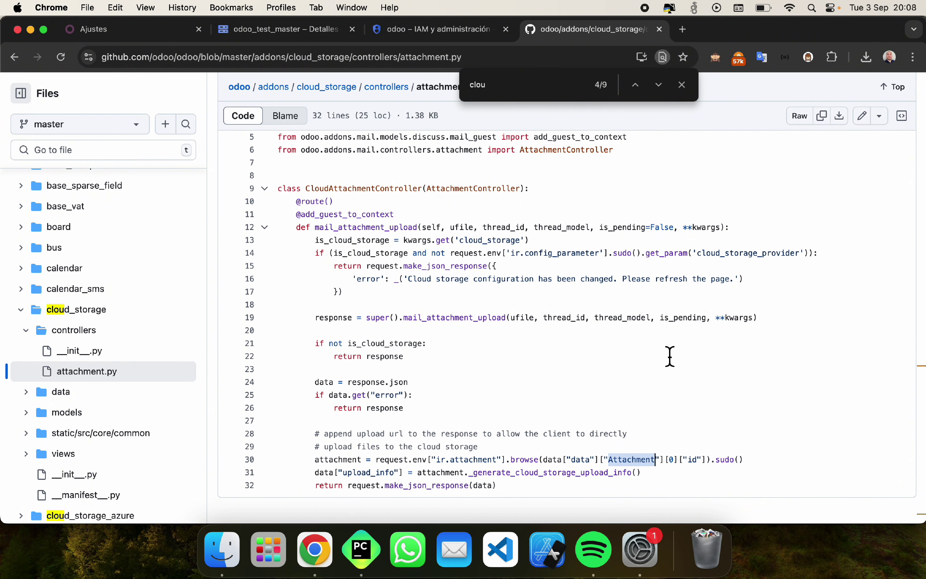
drag(509, 461, 665, 467)
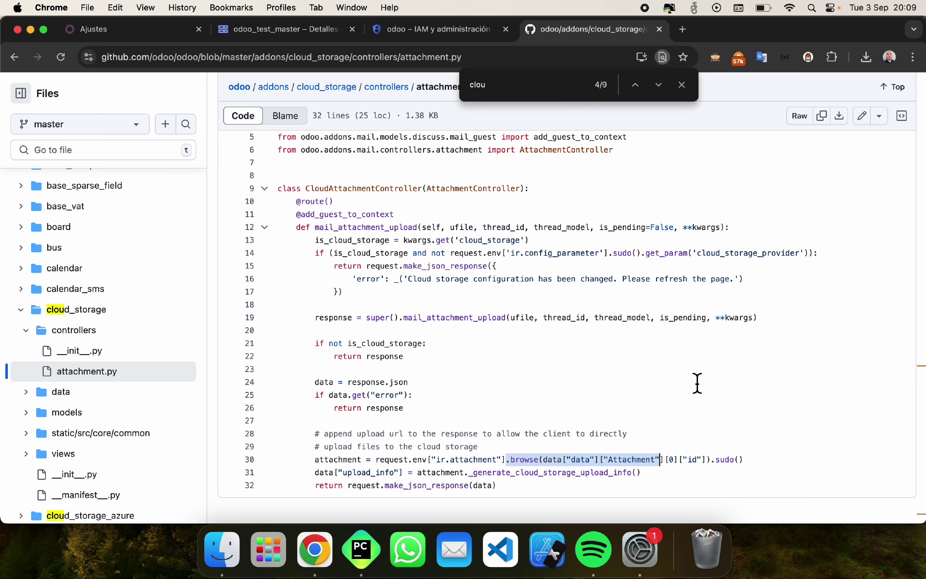
key(super+Tab)
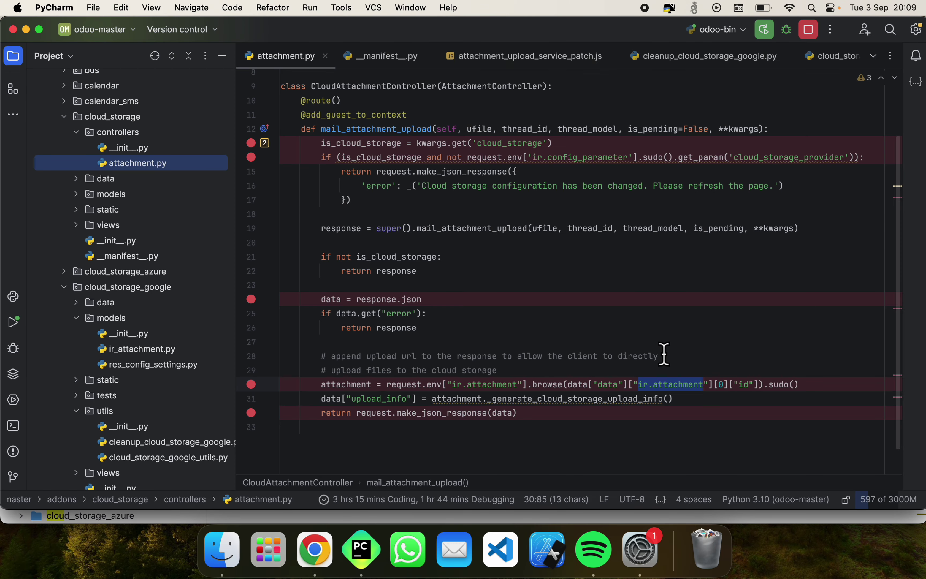
Step: Review the mail_attachment_upload call and ir_attachment.py's commented cloud_storage check on line 34
double_click(430, 229)
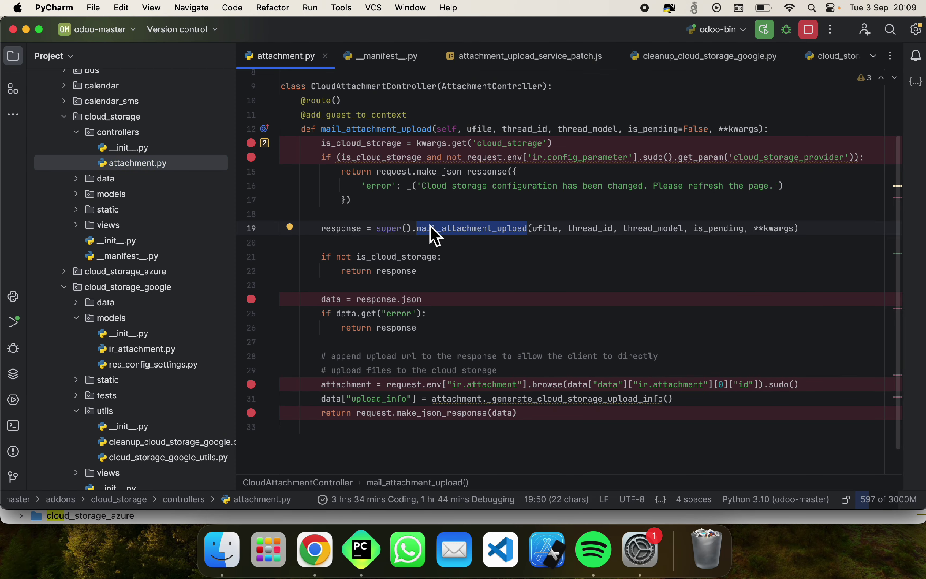
click(541, 413)
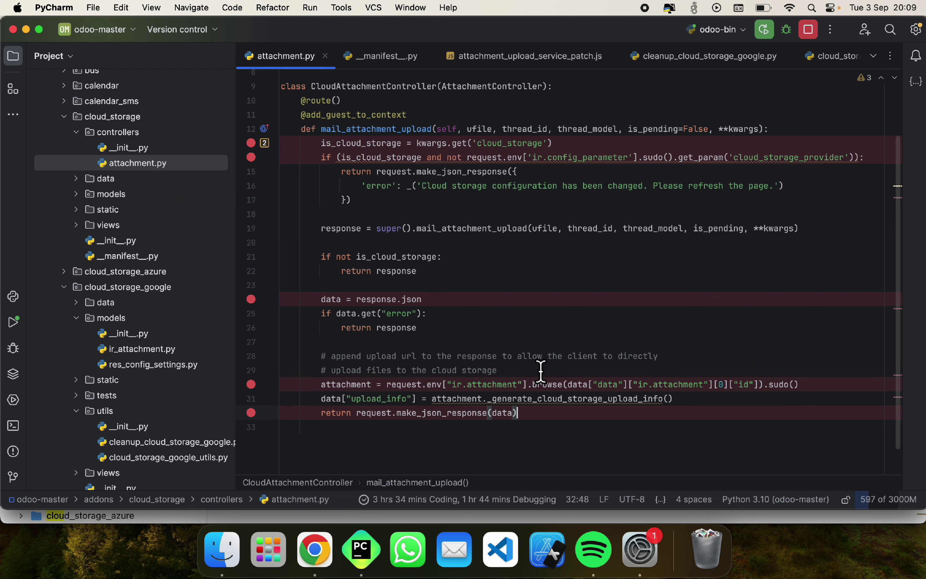
key(ctrl+Tab)
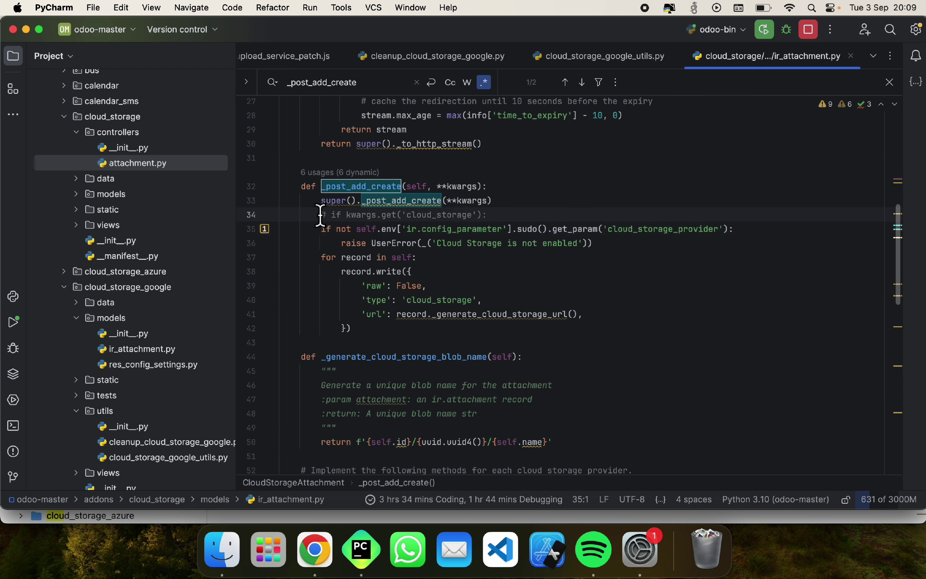
drag(321, 216, 497, 213)
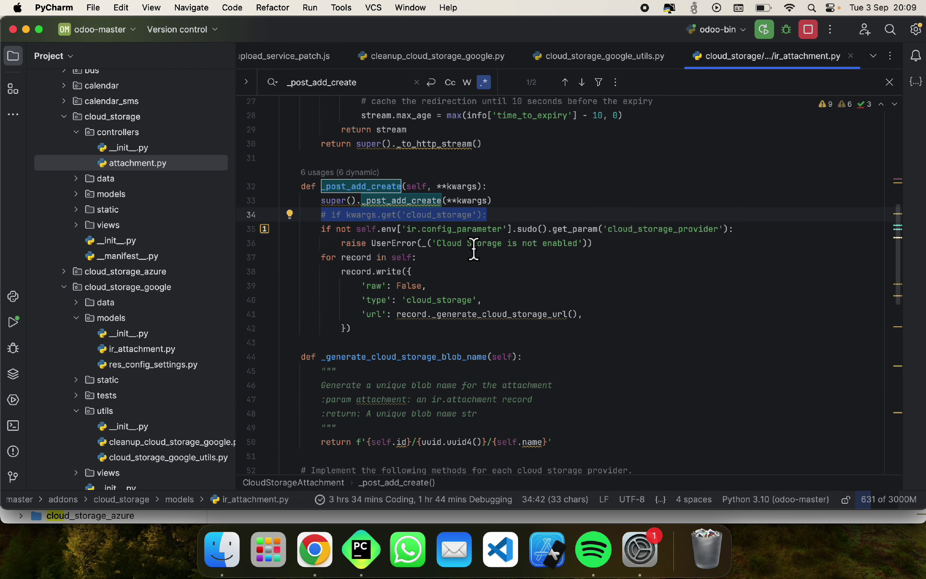
key(ctrl+Tab)
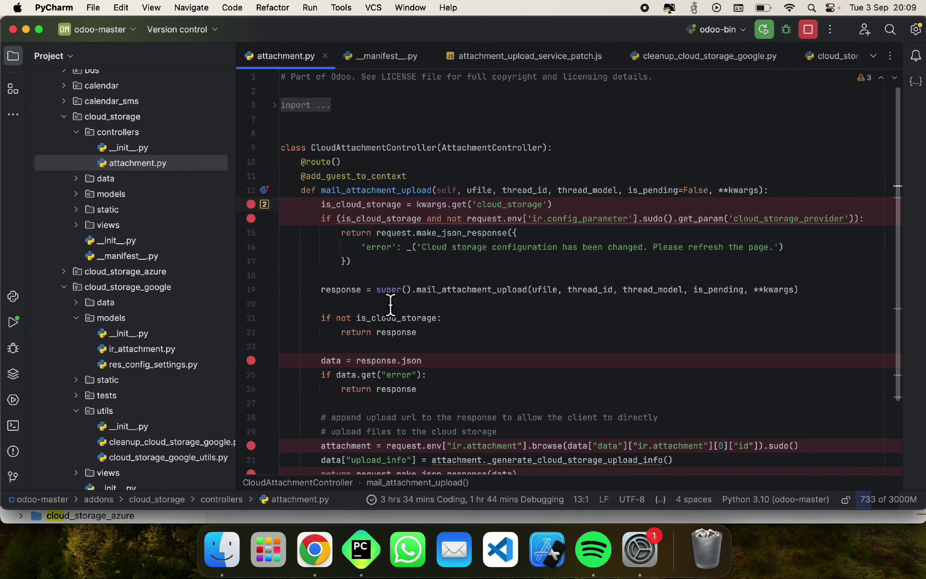
Step: Highlight the commented-out file size check in attachment_upload_service_patch.js, then reload the odoo_test_master bucket page
scroll(519, 257, down, 3)
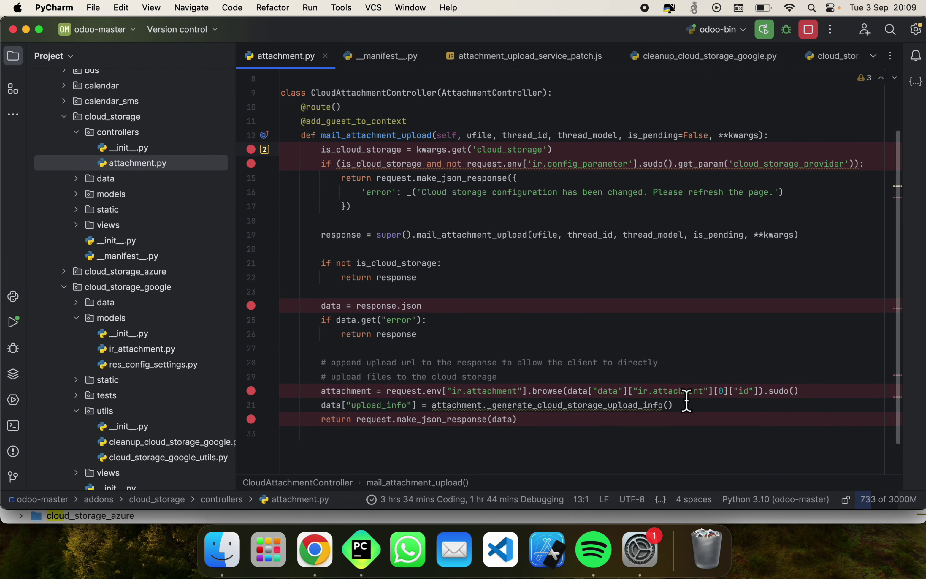
key(ctrl+Tab)
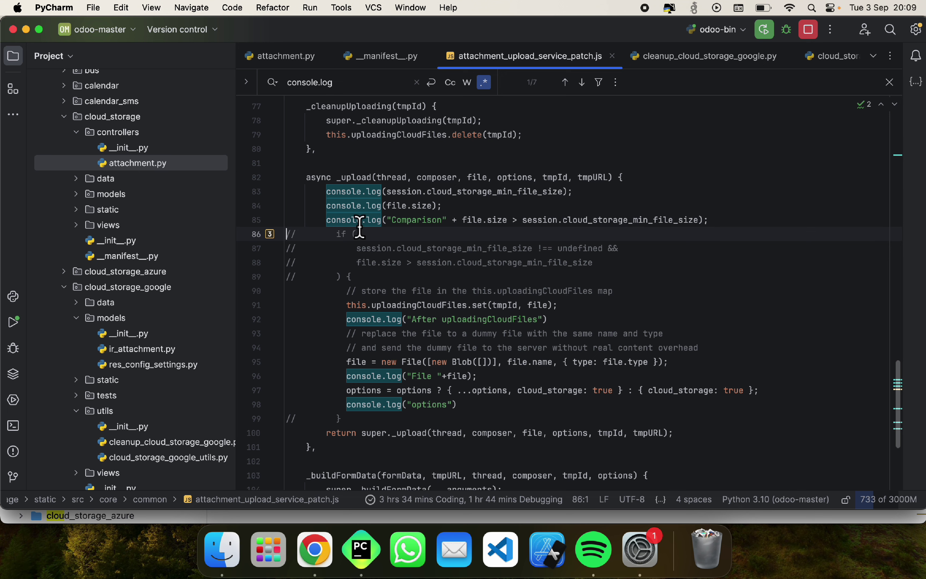
drag(351, 277, 275, 226)
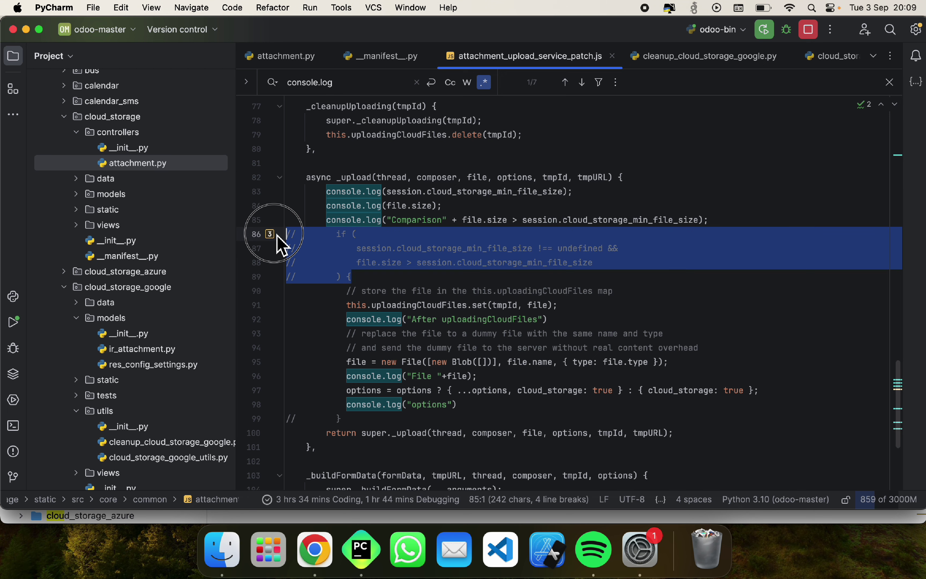
click(511, 253)
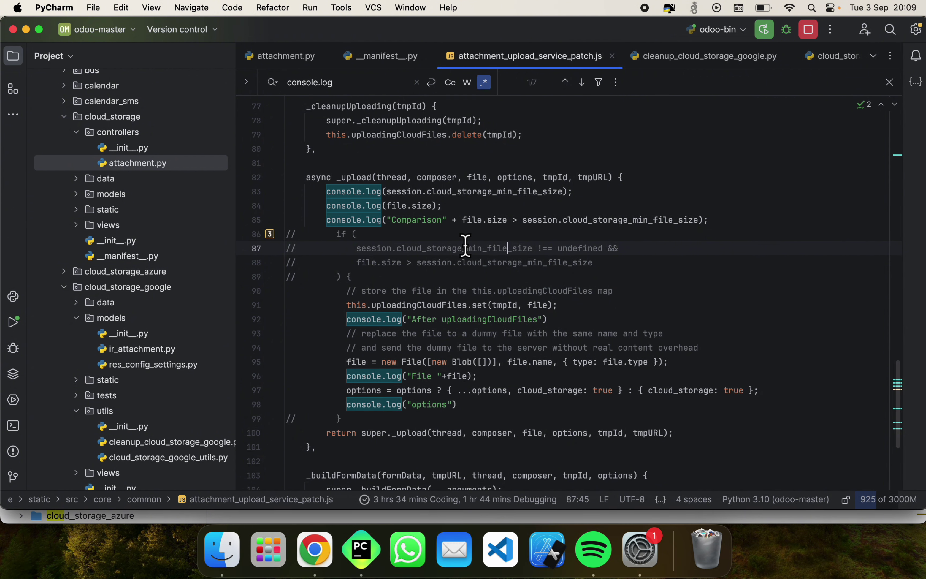
key(super+Tab)
key(super+r)
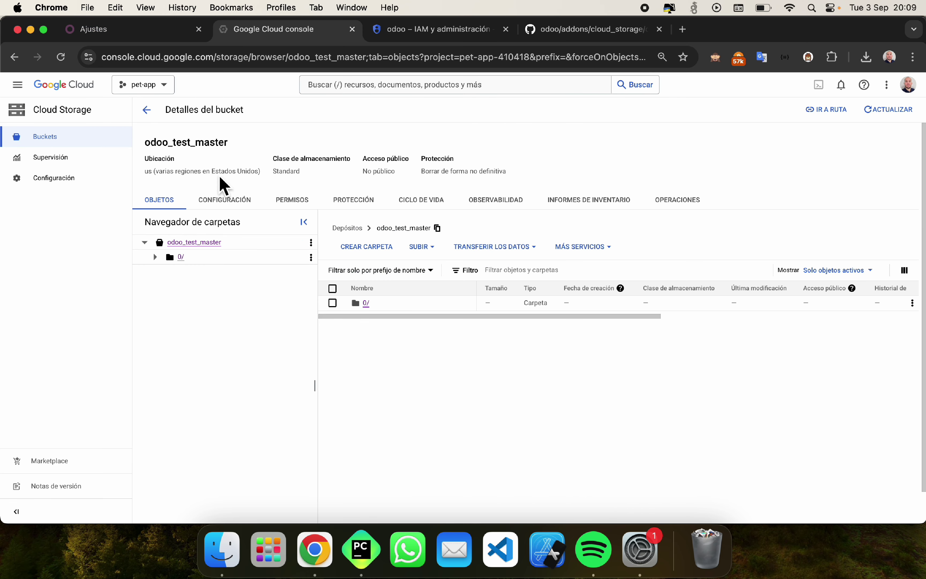
Step: Inspect and download the 0 B text file in the bucket's 0/ folder, then return to Odoo's settings tab
click(179, 258)
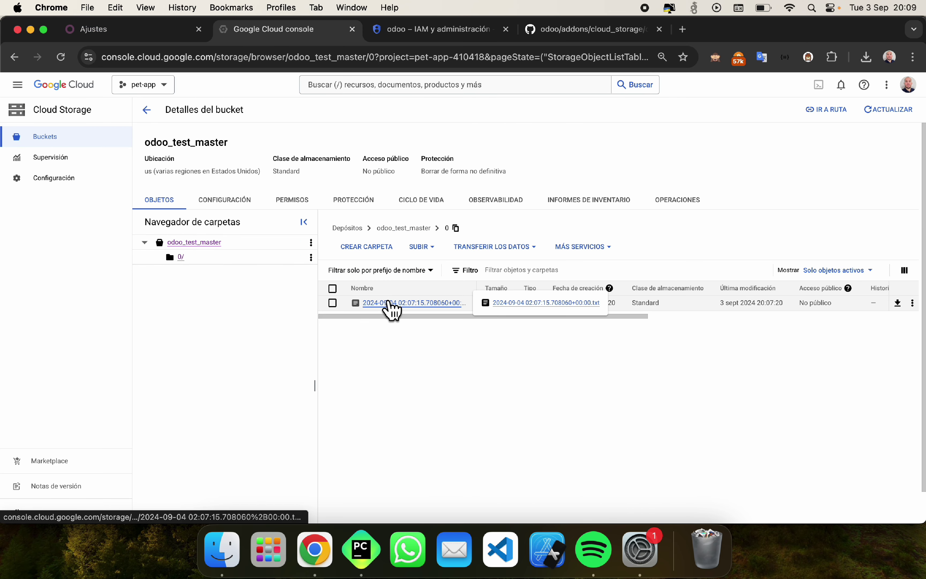
click(389, 303)
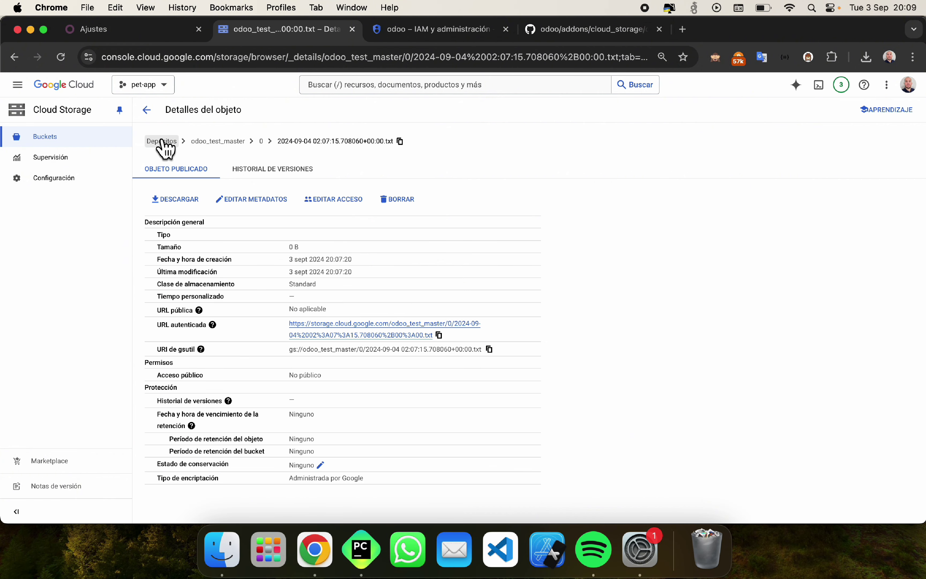
click(149, 111)
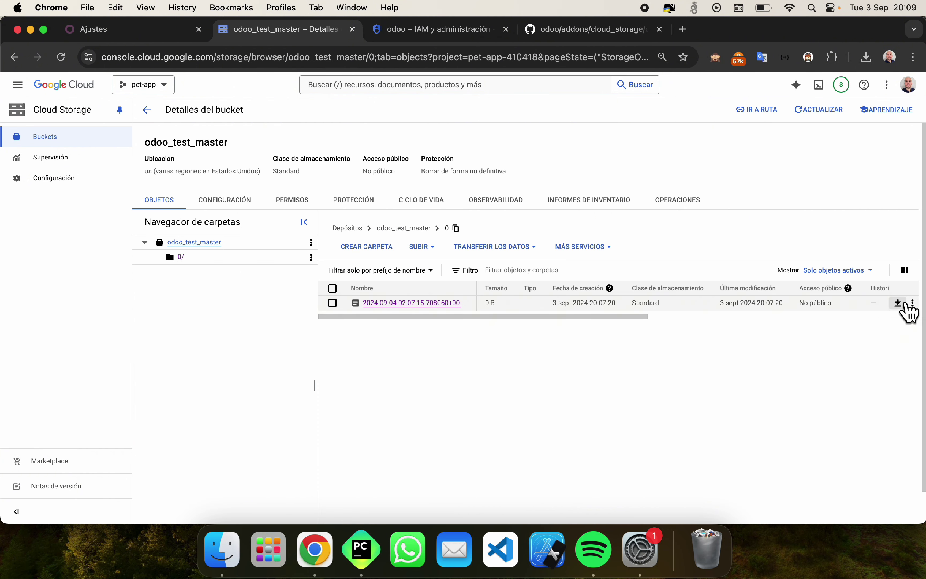
click(912, 303)
click(830, 95)
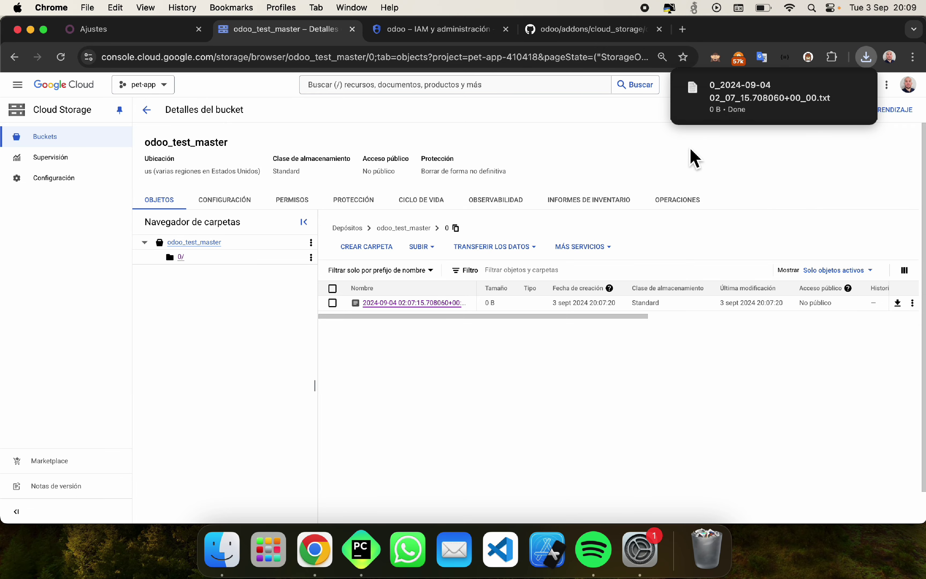
click(101, 31)
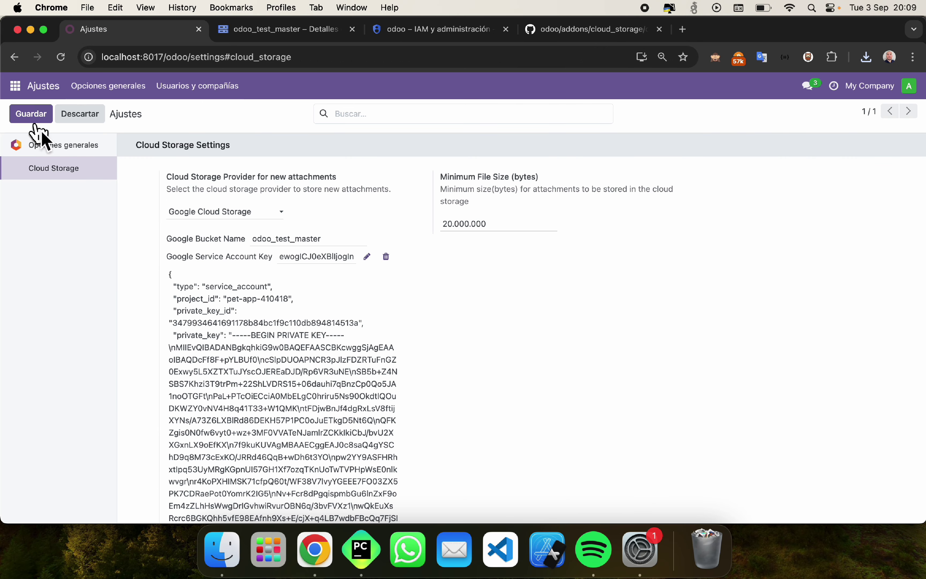
Step: Search the Apps list for 'vent', install the Ventas sales app, and clear the search
click(17, 88)
click(38, 130)
key(BackSpace)
text(venta)
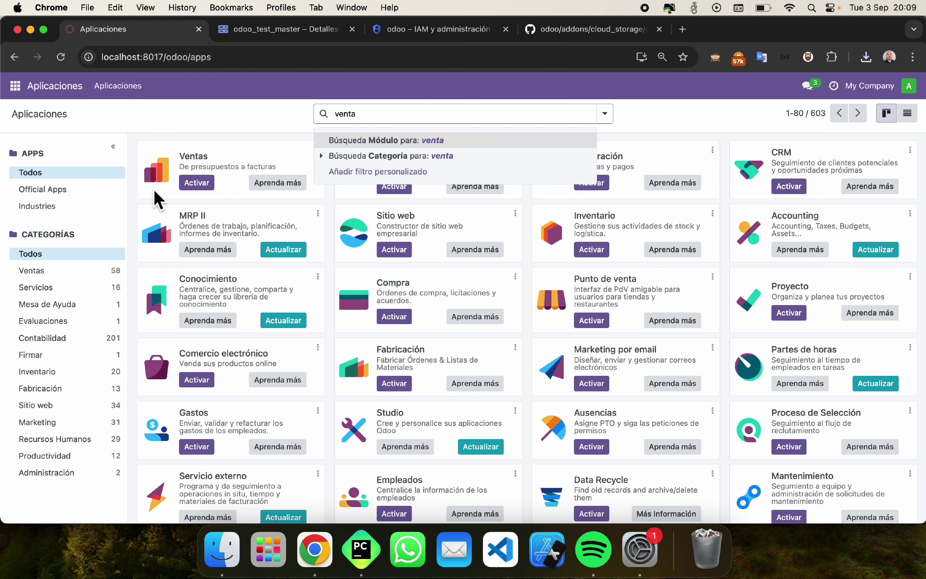
click(196, 183)
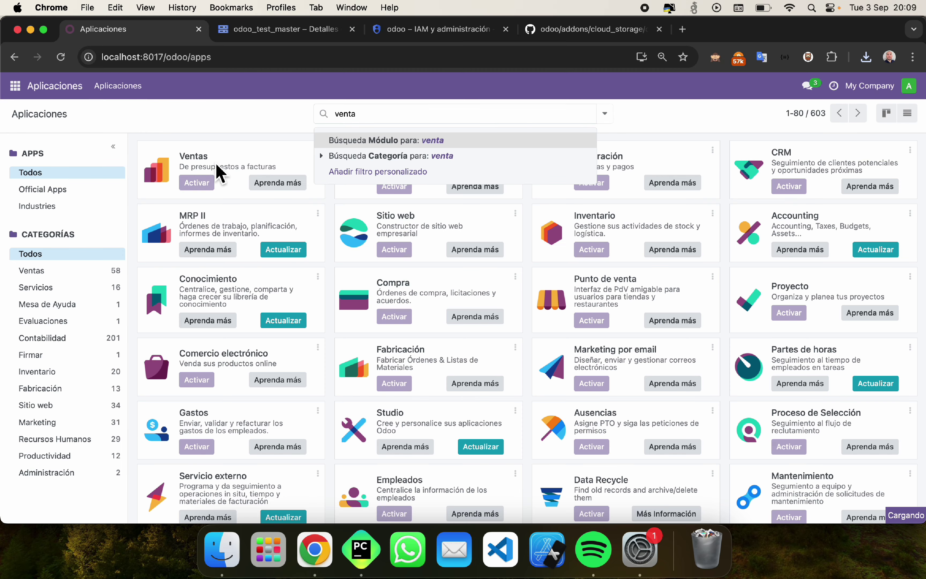
click(238, 121)
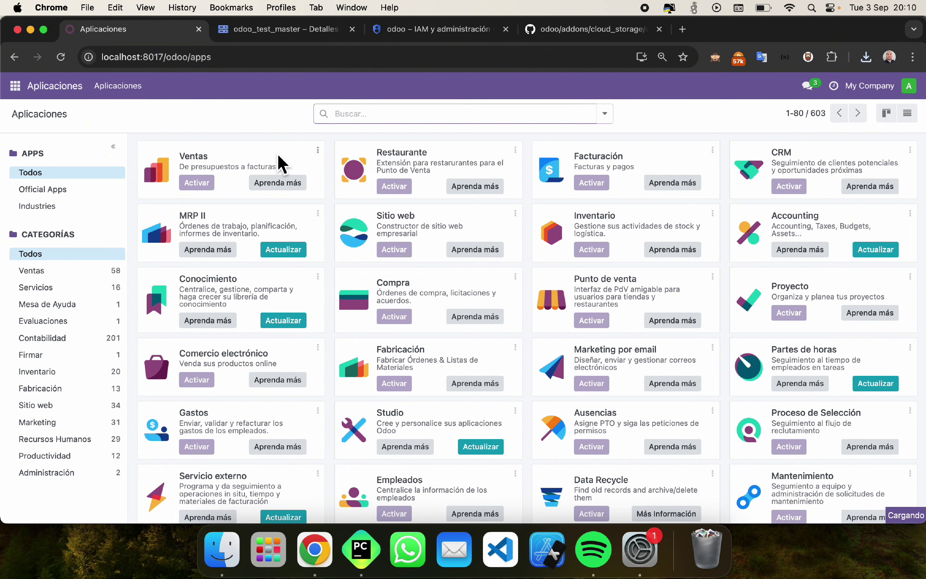
Step: Load localhost:8017/odoo after a glance at the cloud_storage attachment code on GitHub
click(168, 131)
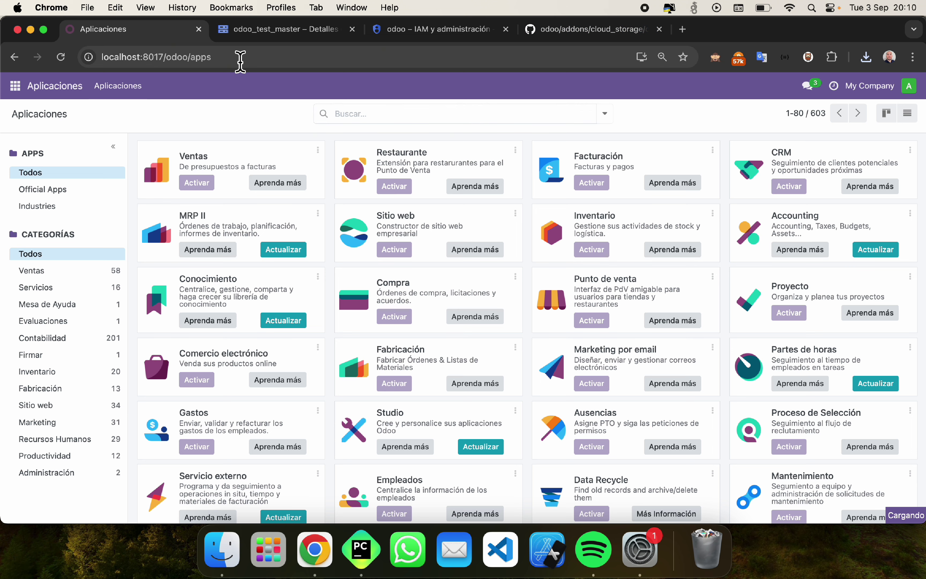
click(241, 61)
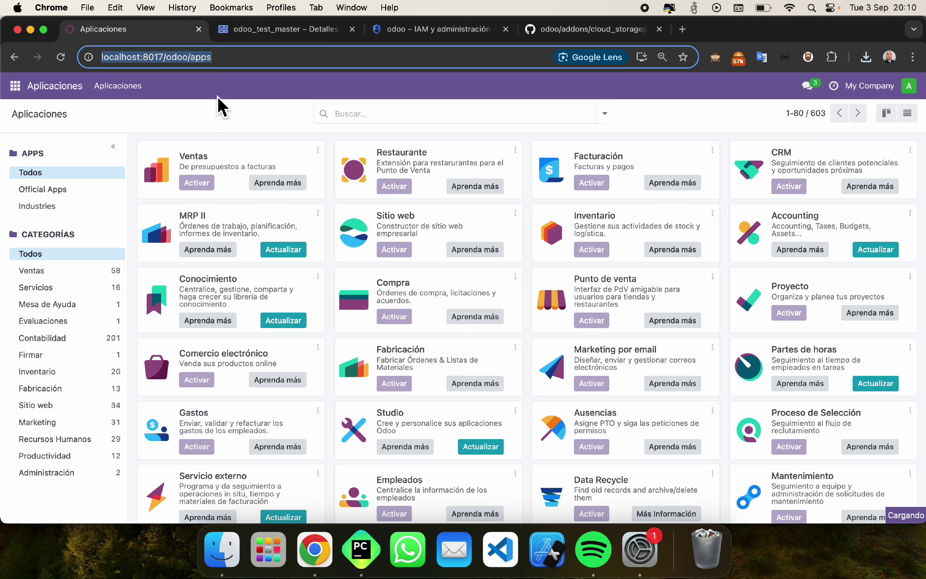
click(268, 131)
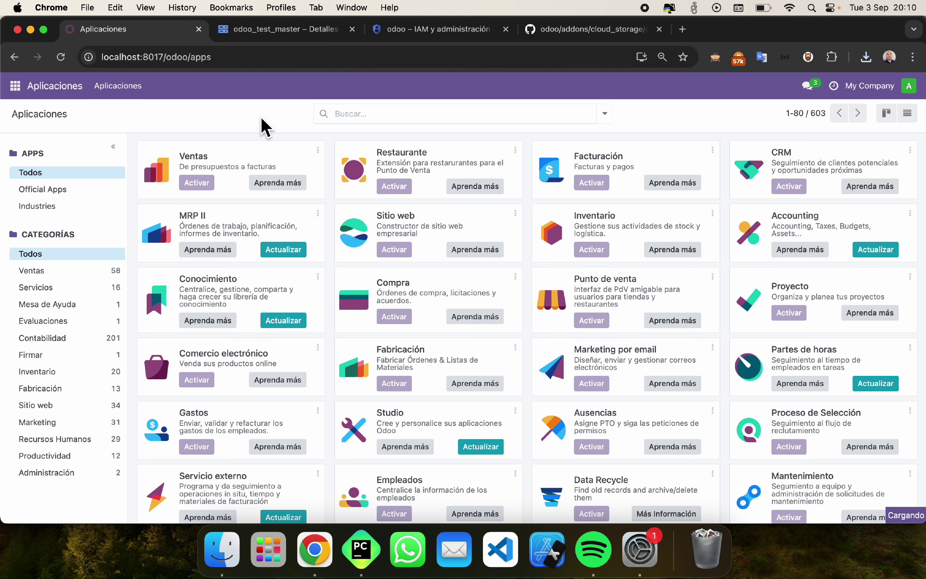
click(612, 34)
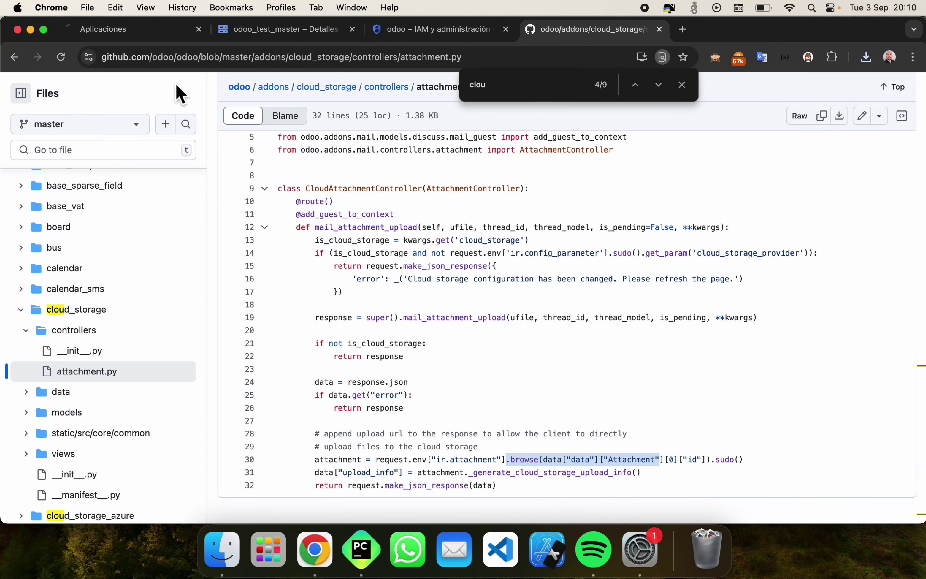
click(128, 33)
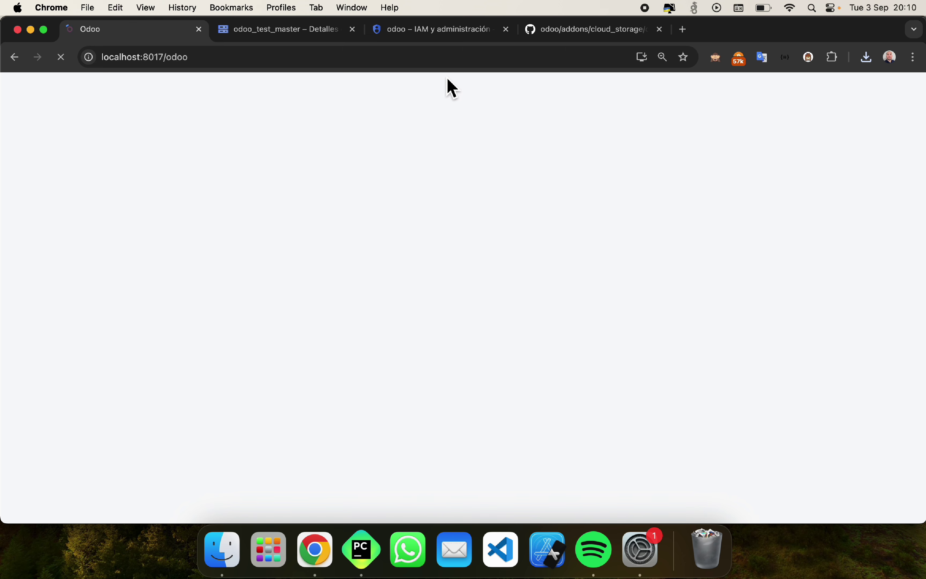
Step: Go to the Ventas app and start a new quotation
click(224, 68)
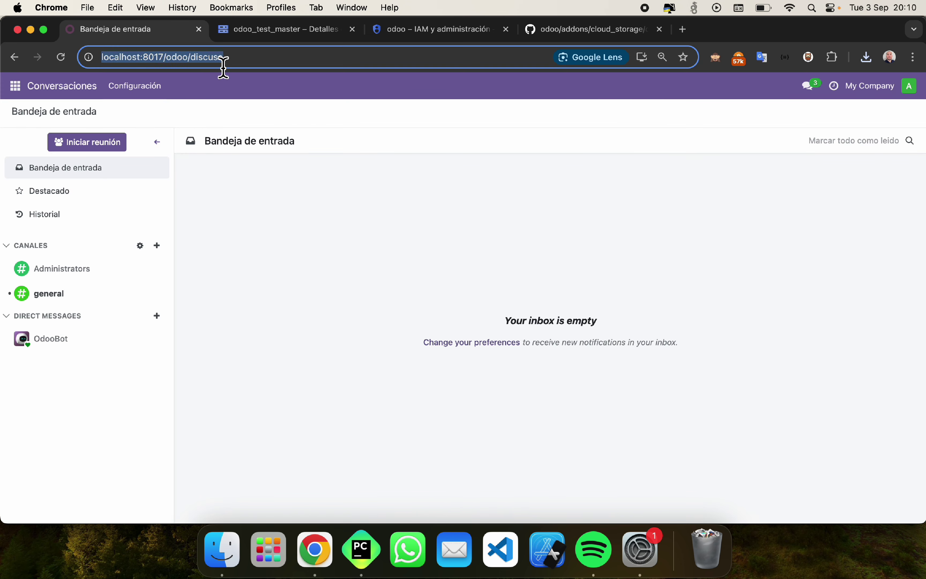
double_click(224, 67)
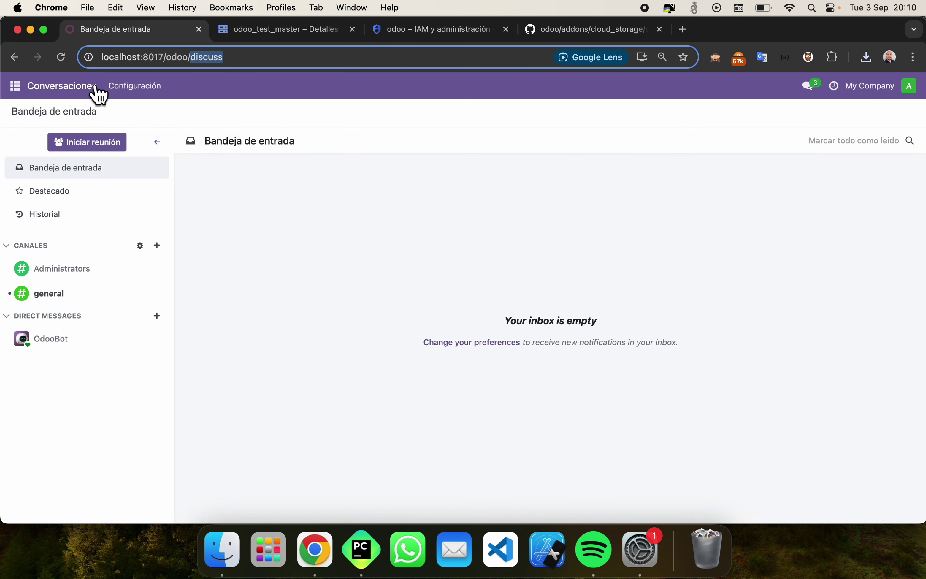
click(16, 86)
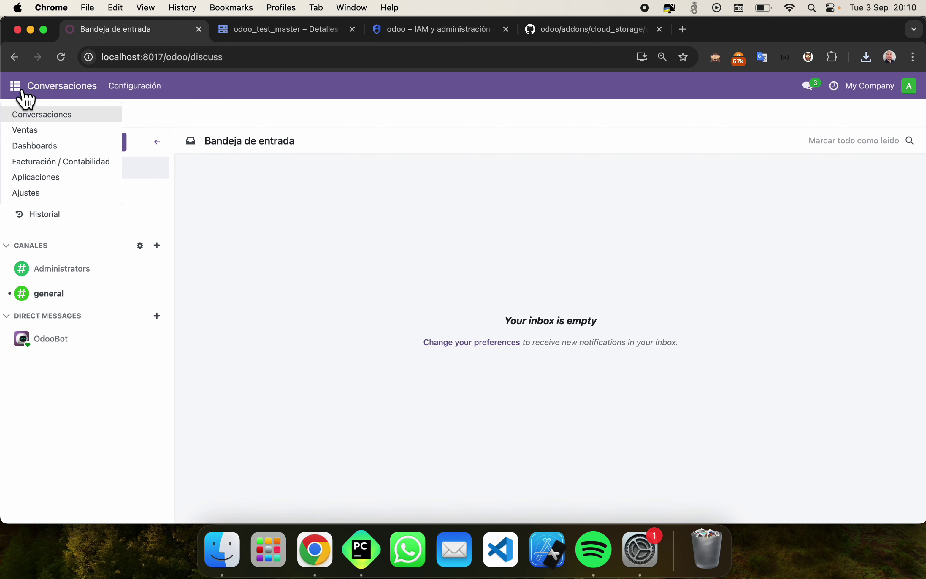
click(41, 129)
click(31, 116)
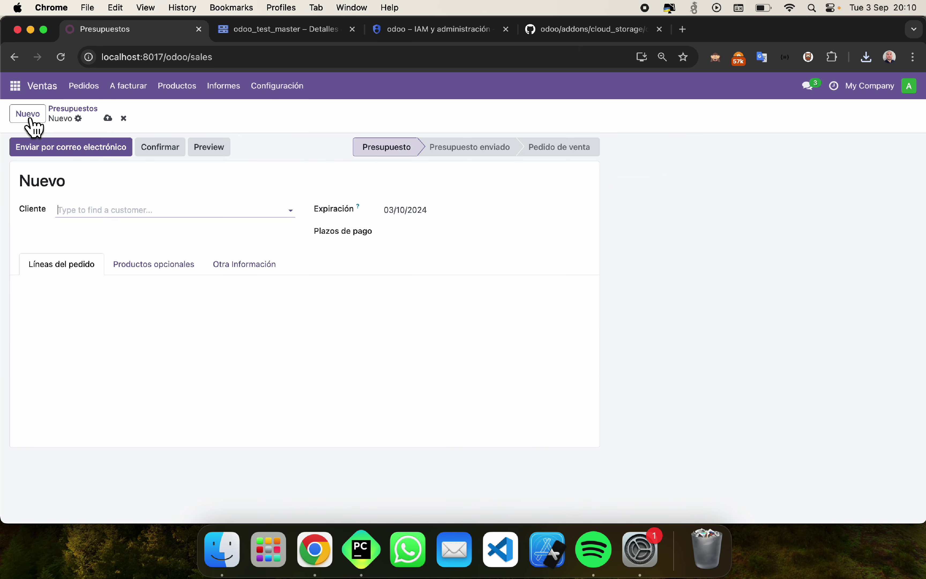
Step: Set the customer to Administrator and attach IMG_7617-removebg-preview.png from Downloads
click(126, 211)
click(111, 230)
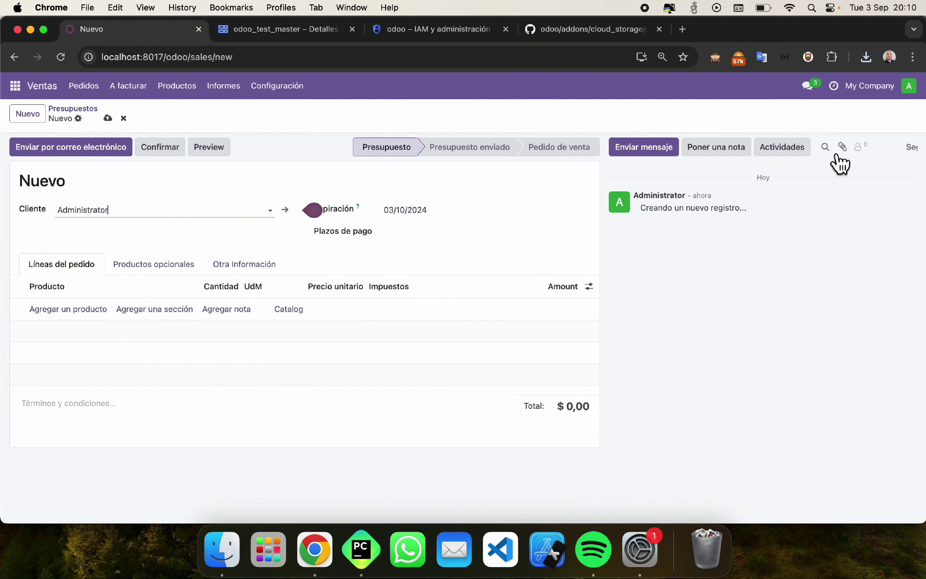
click(843, 147)
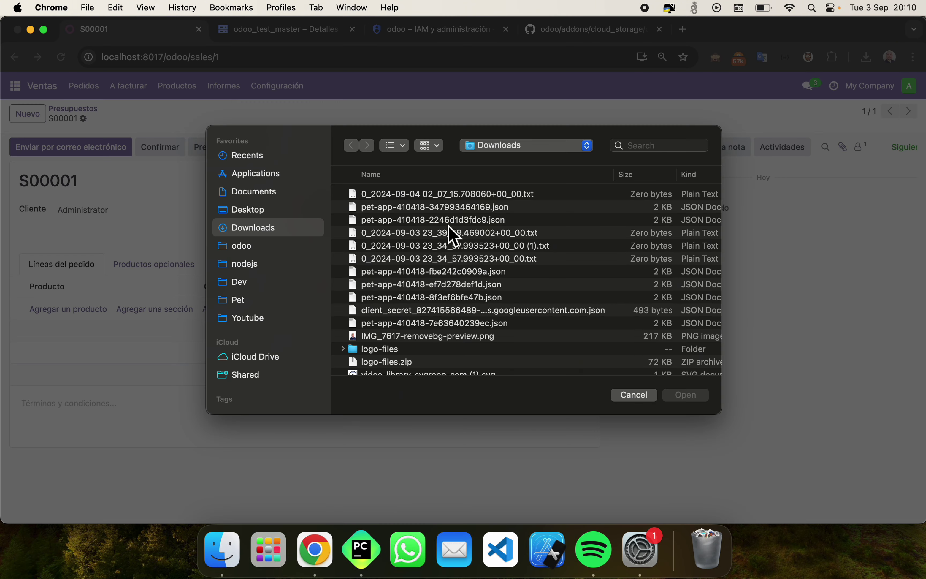
double_click(405, 336)
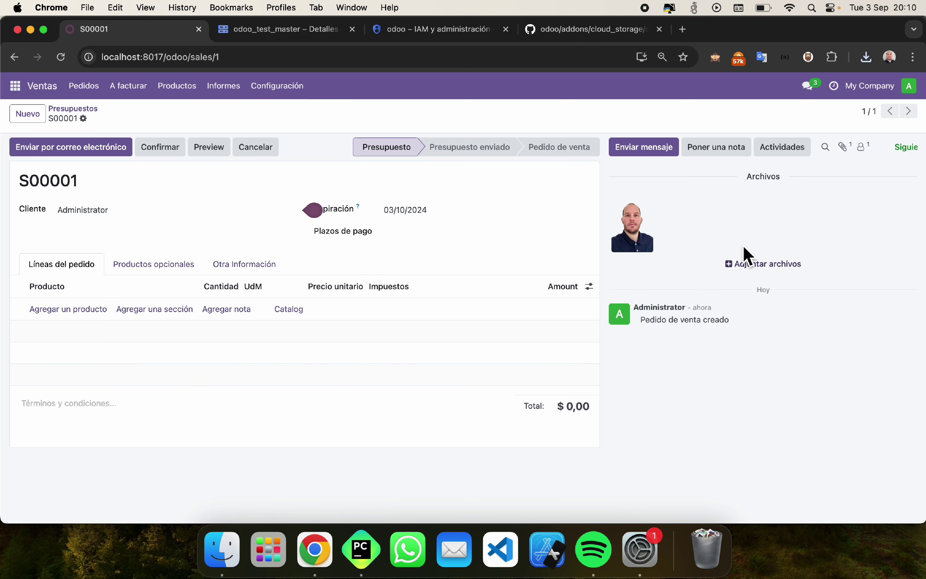
Step: Find IMG_7617-removebg-preview.png in the bucket's 452/ subfolder and inspect its details
click(313, 36)
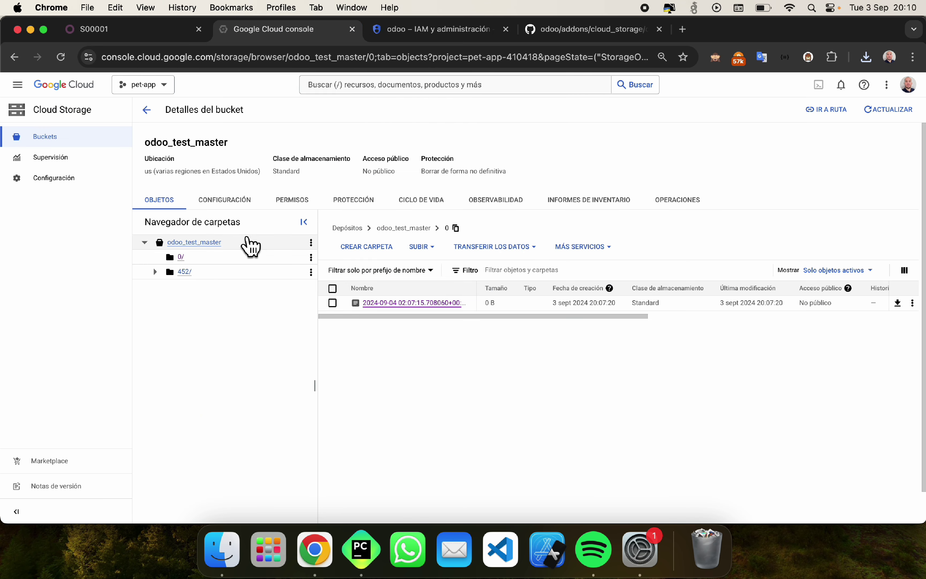
click(155, 271)
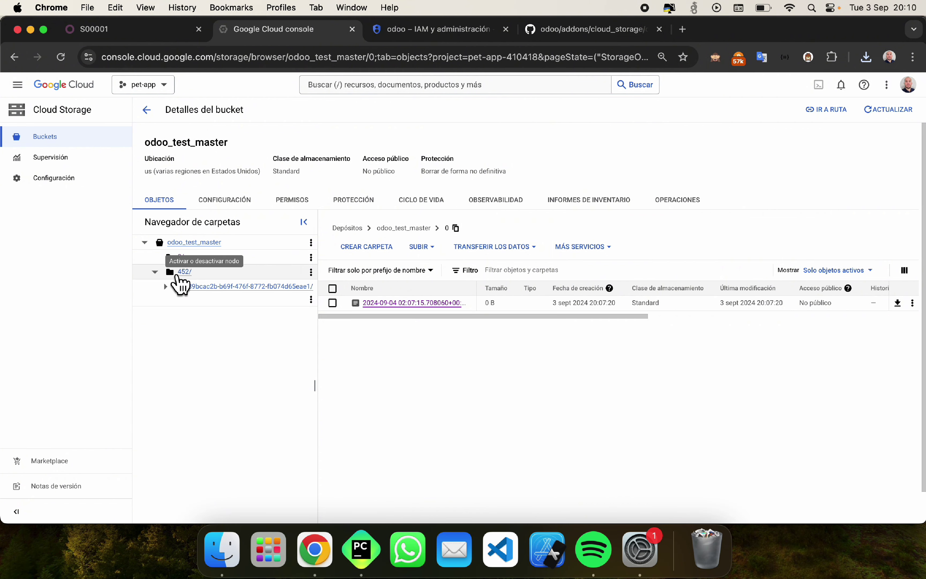
click(211, 287)
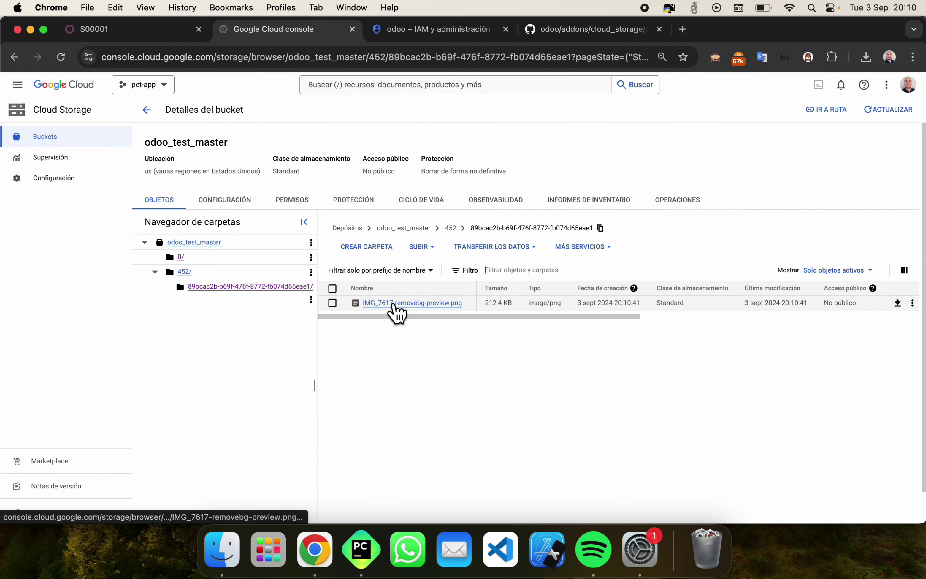
click(394, 304)
click(144, 114)
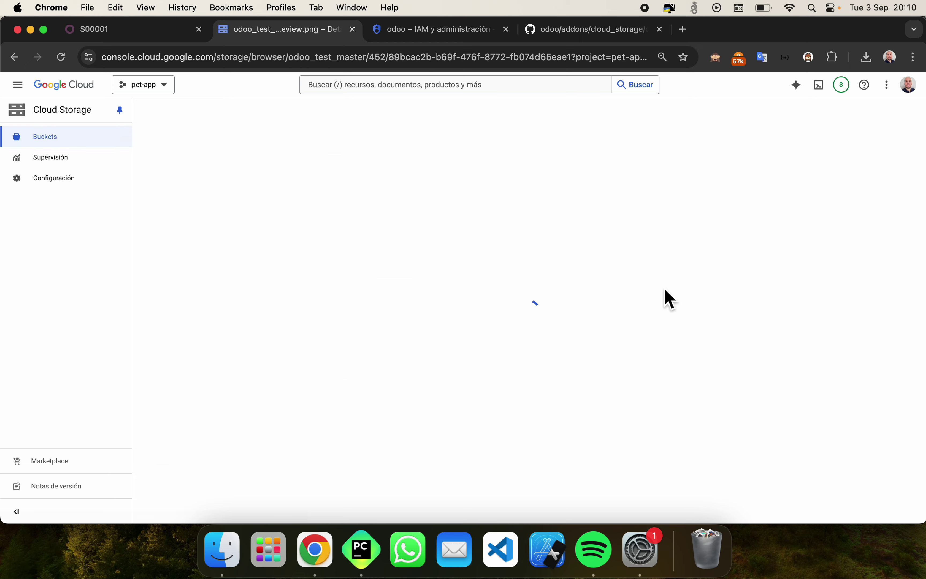
Step: Open the stored photo in a new tab, close it, and return to quotation S00001
click(913, 303)
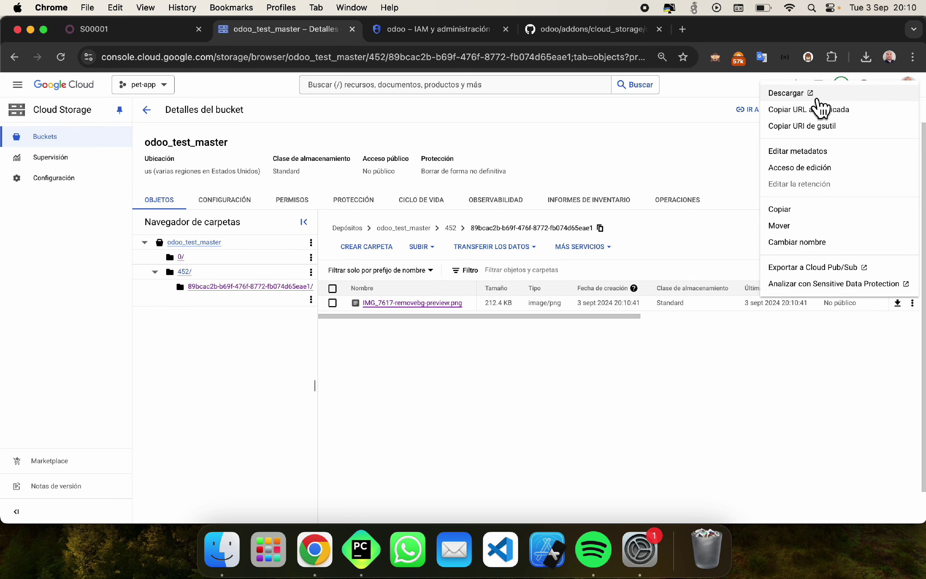
click(819, 101)
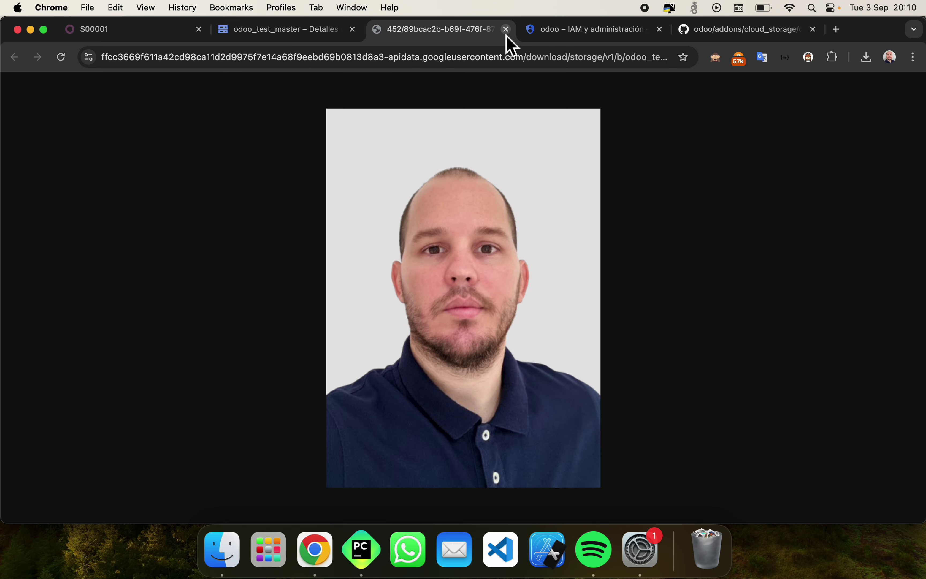
click(506, 31)
click(149, 35)
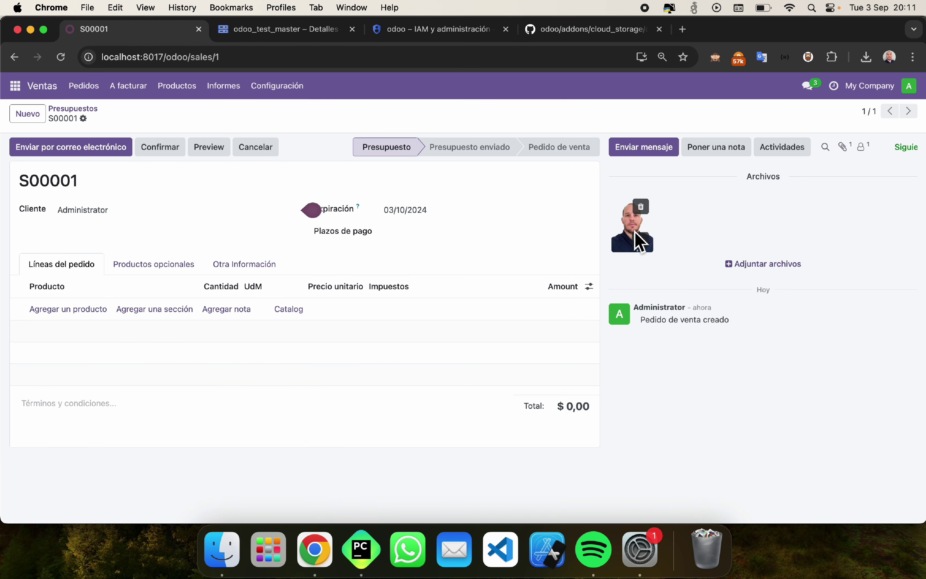
Step: Attach png-clipart-linkedin-linkedin.png to quotation S00001, then reload the Cloud Storage bucket page
click(844, 149)
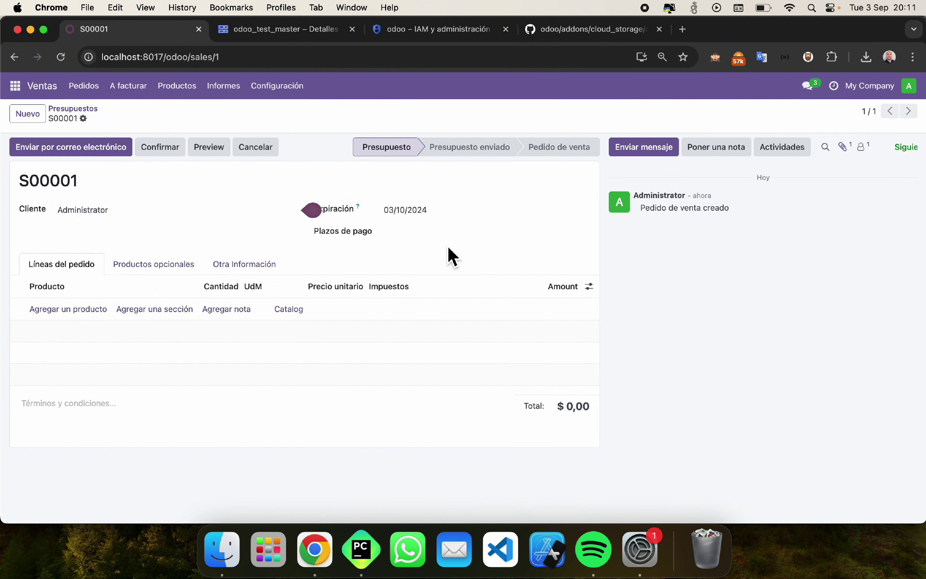
click(852, 150)
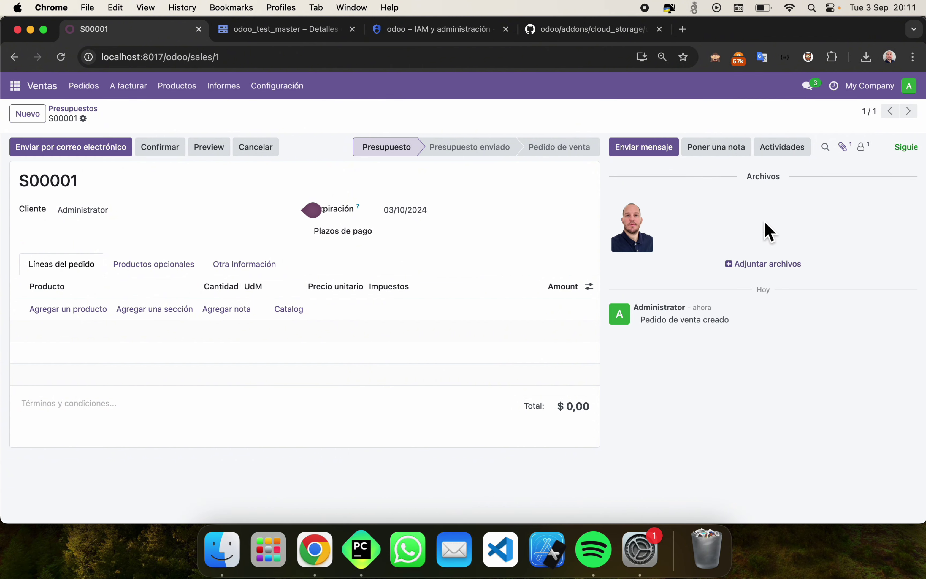
click(761, 264)
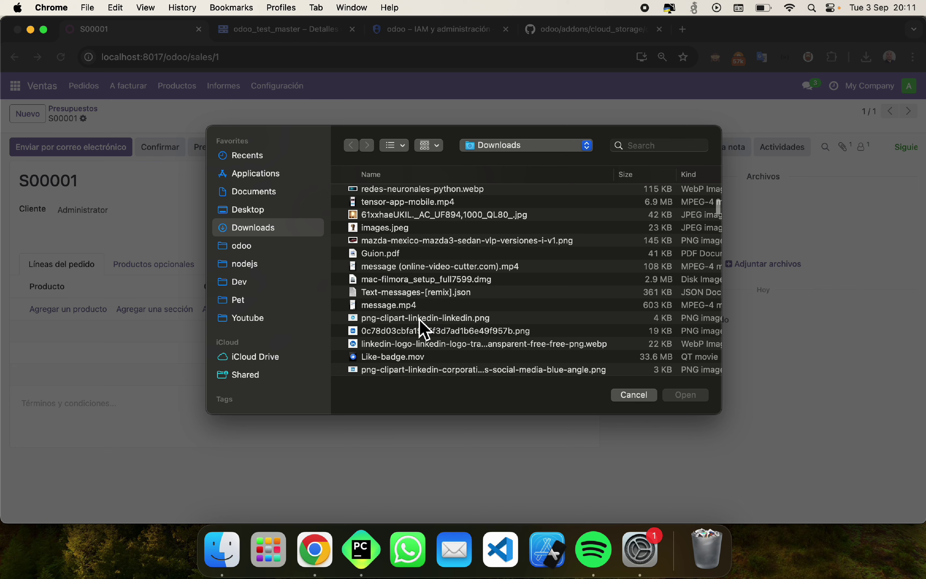
double_click(418, 327)
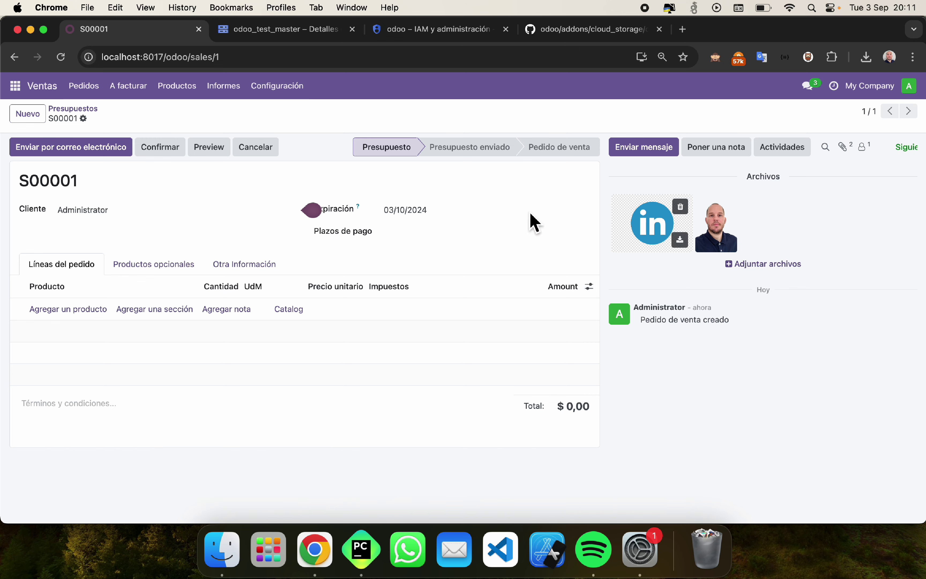
click(284, 31)
key(super+r)
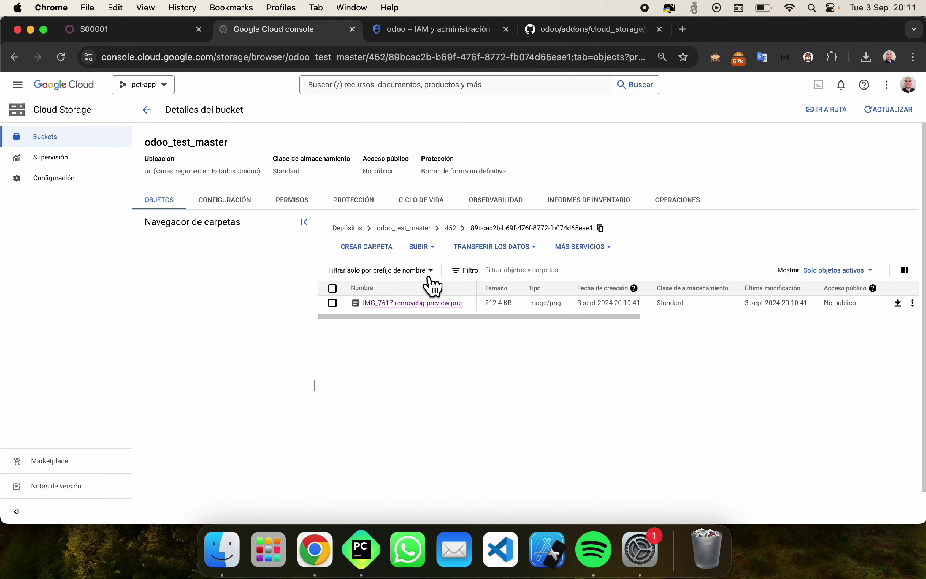
Step: View the 3.7 KB png-clipart-linkedin-linkedin.png object details under 453/, then return to quotation S00001
click(155, 314)
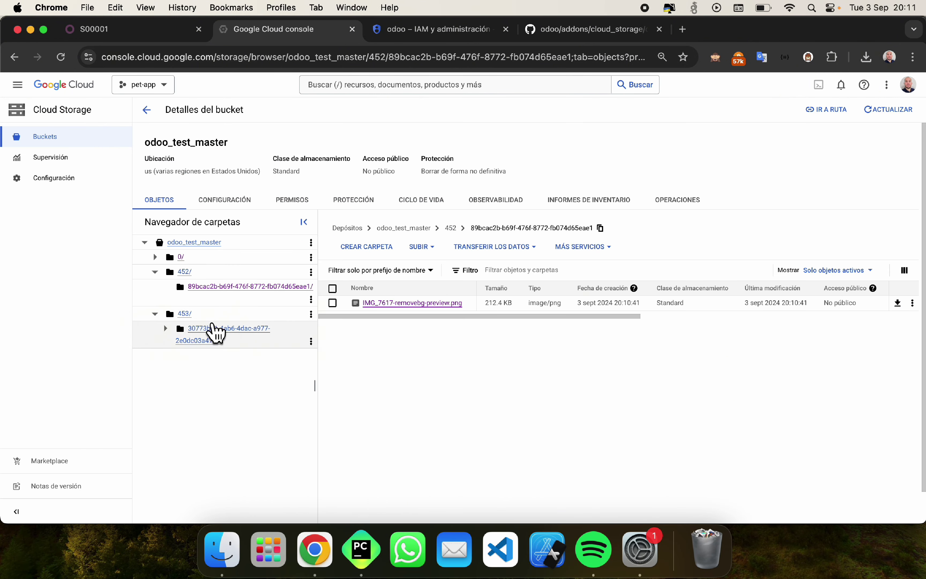
click(210, 341)
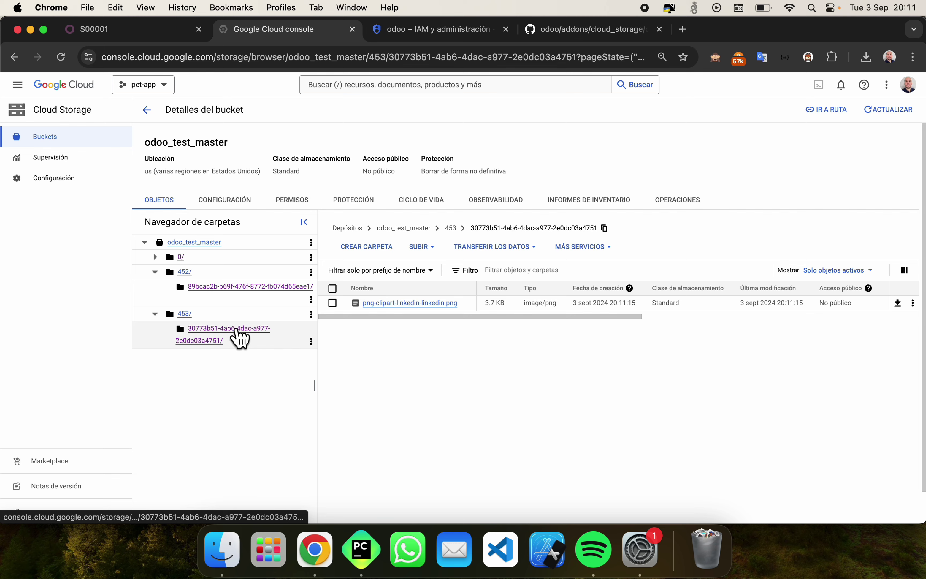
click(394, 303)
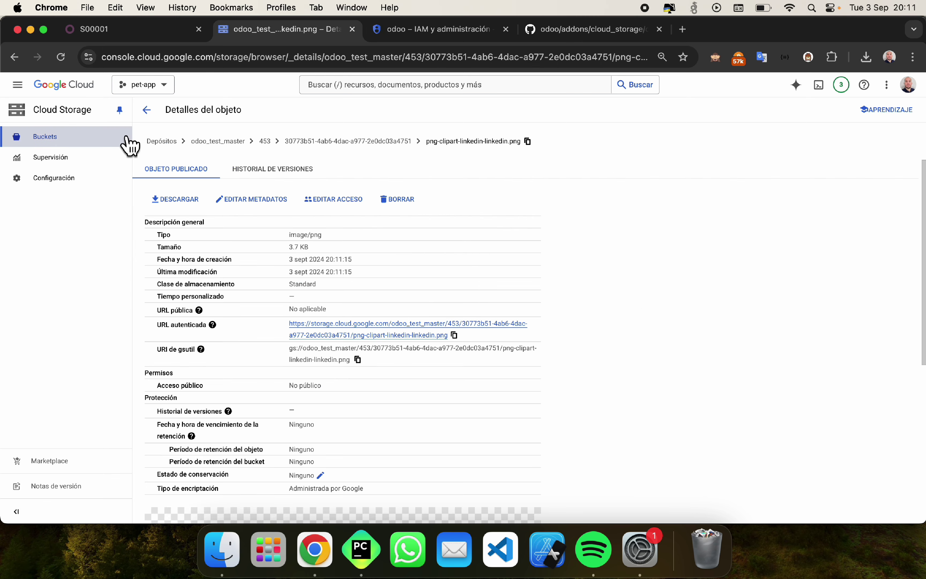
click(147, 110)
click(152, 31)
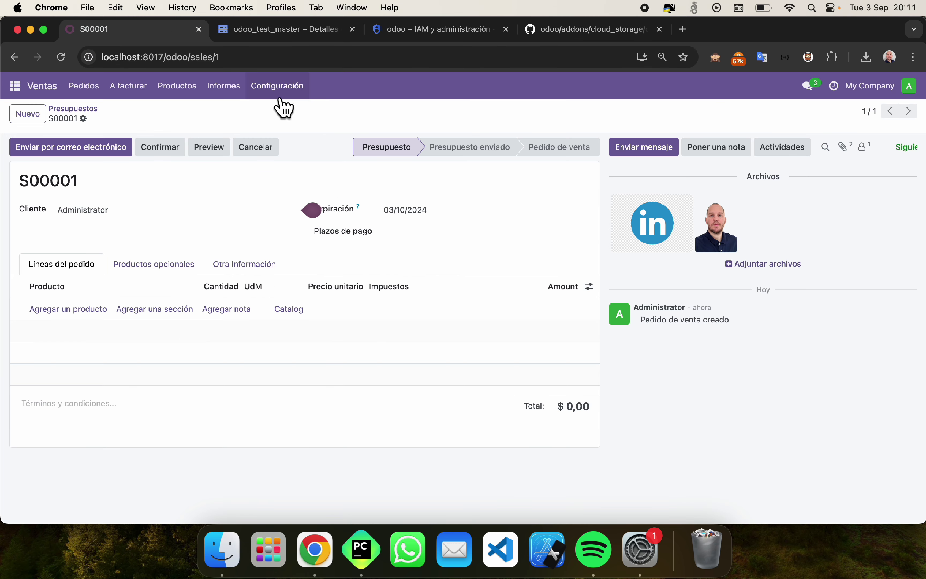
Step: Enable developer mode in Ajustes and open the Técnico > Adjuntos attachments list
click(15, 85)
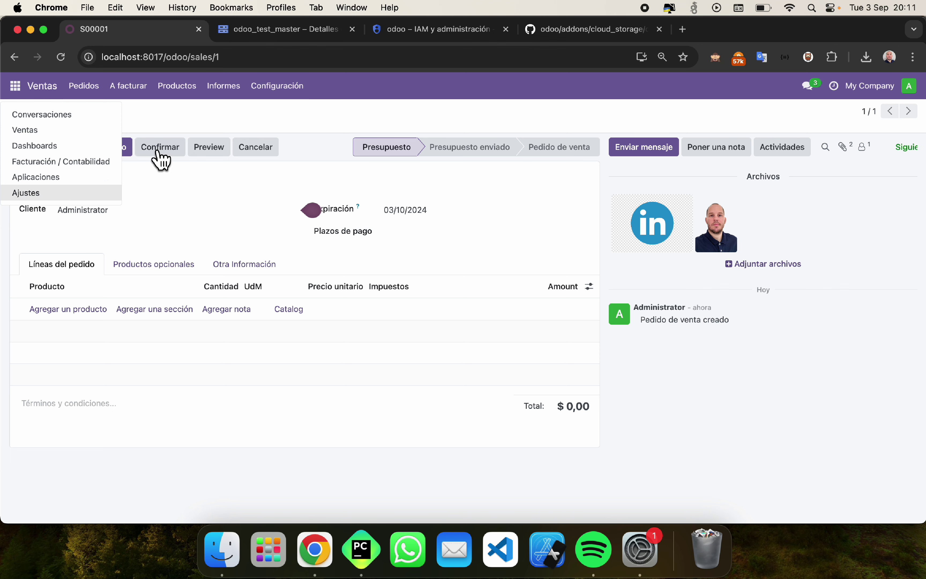
click(97, 193)
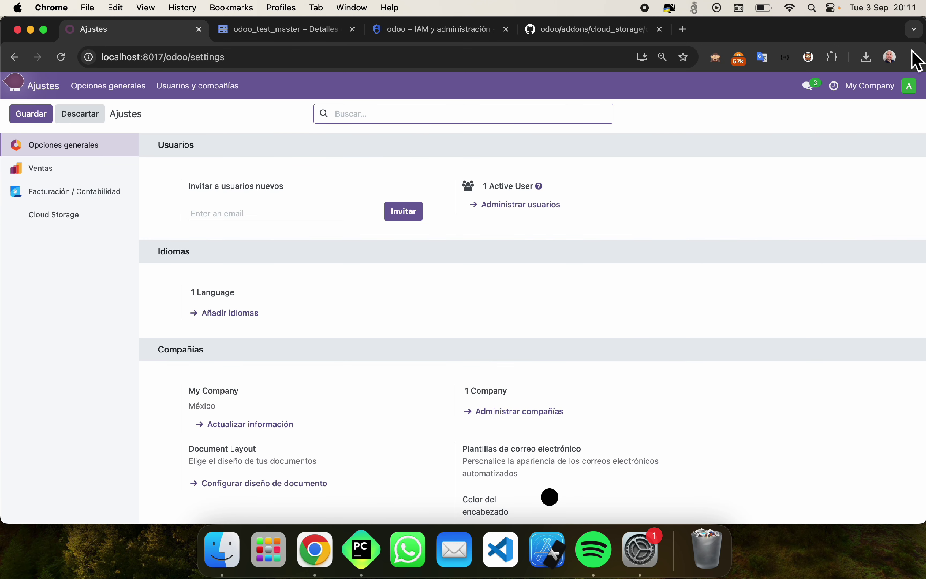
click(716, 58)
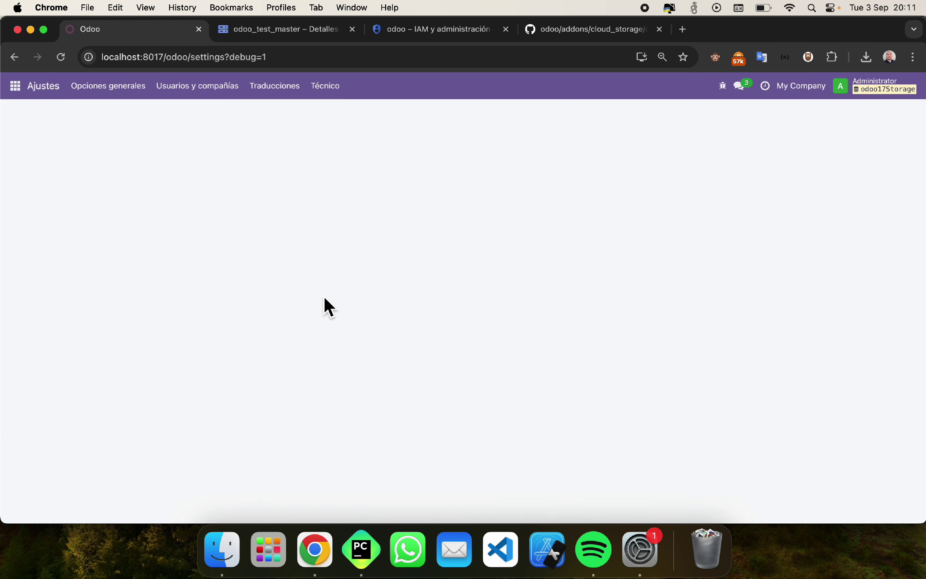
click(322, 94)
key(super+f)
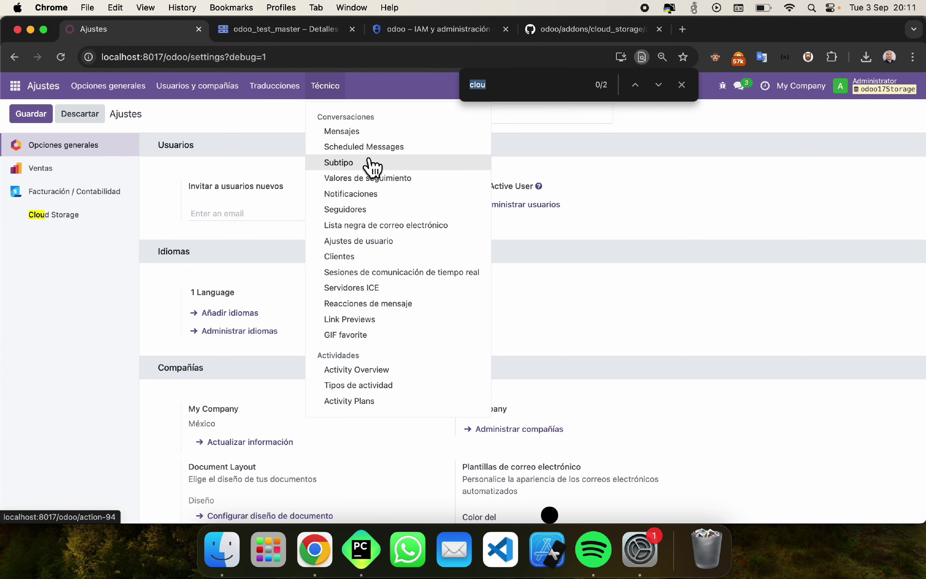
text(adj)
scroll(371, 167, down, 10)
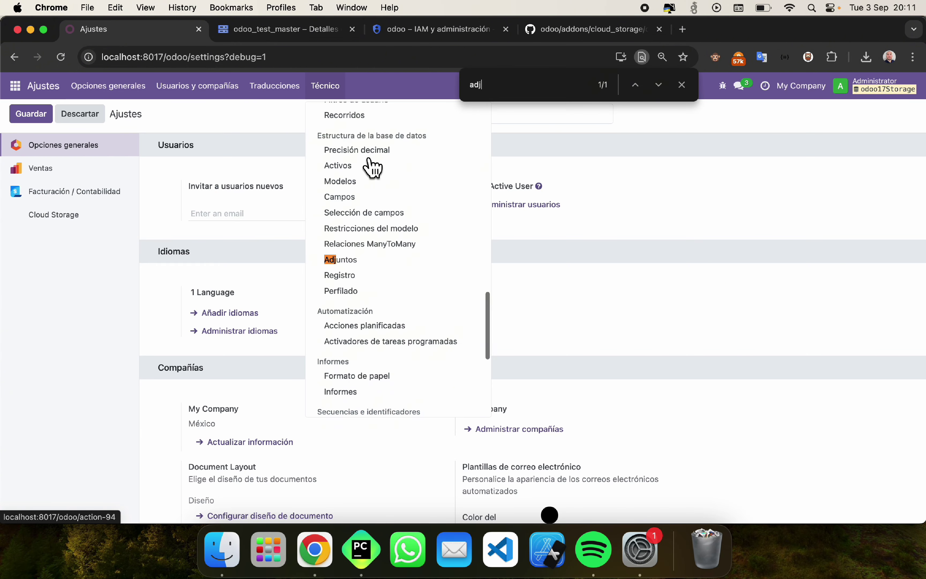
text(u)
click(347, 269)
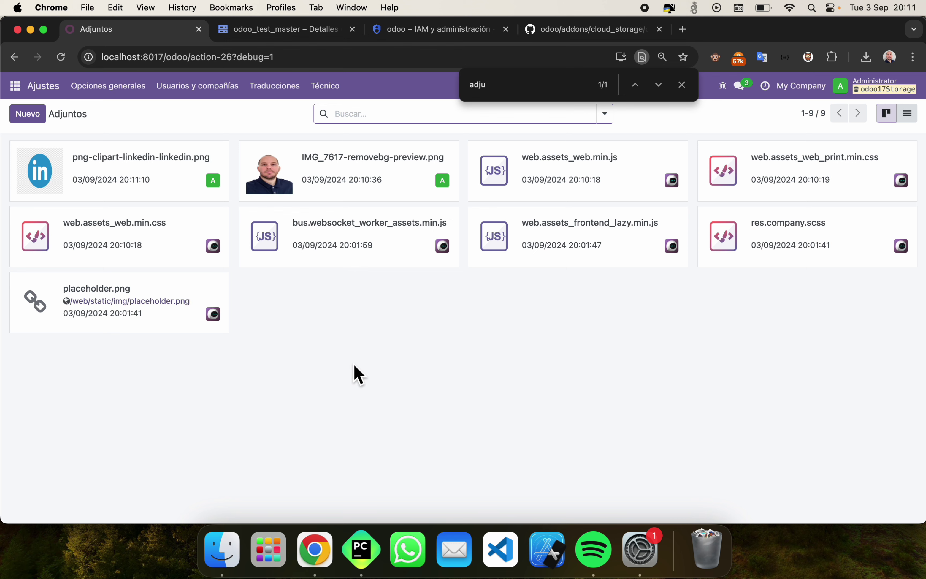
Step: Open the IMG_7617-removebg-preview.png attachment and test its googleapis URL, which returns AccessDenied
click(337, 188)
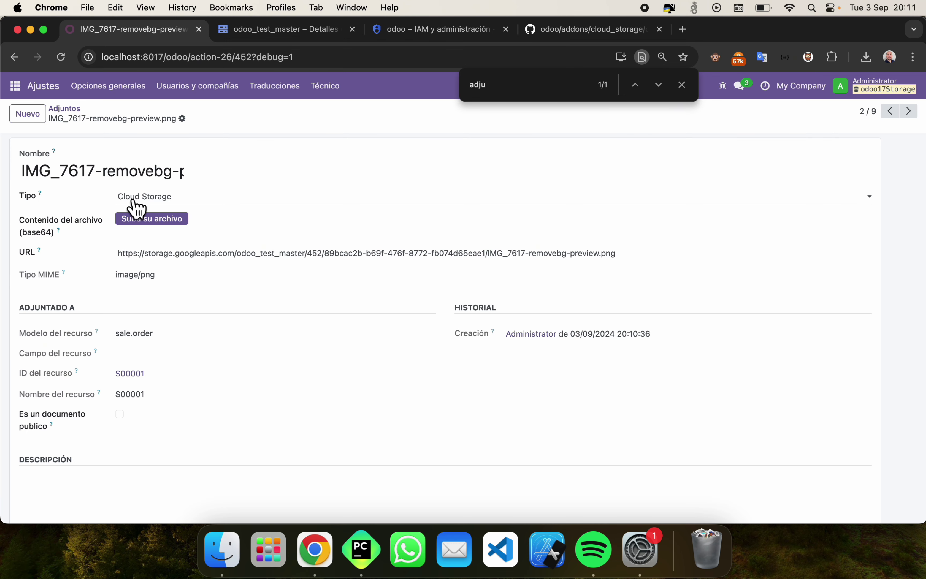
triple_click(141, 258)
key(super+c)
key(super+t)
key(super+v)
key(Return)
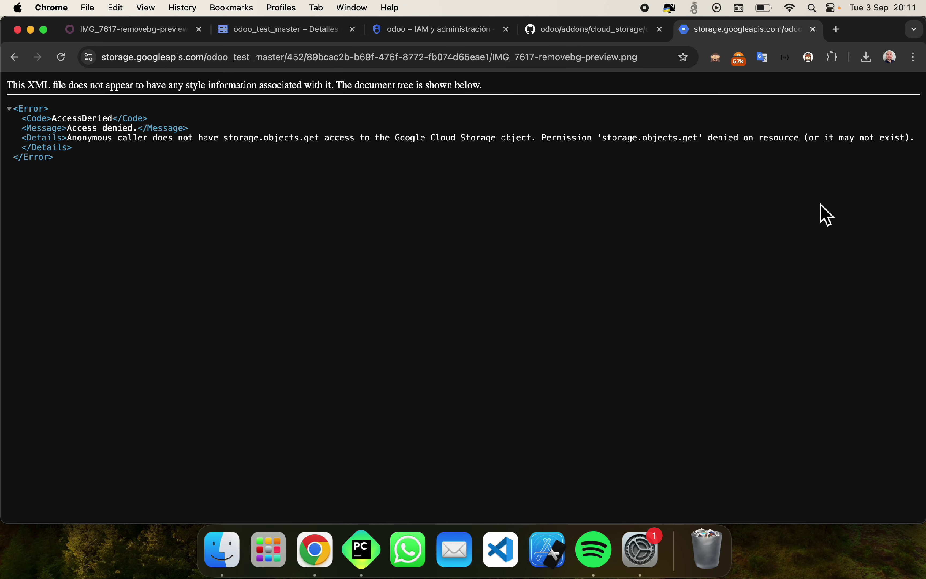
click(815, 30)
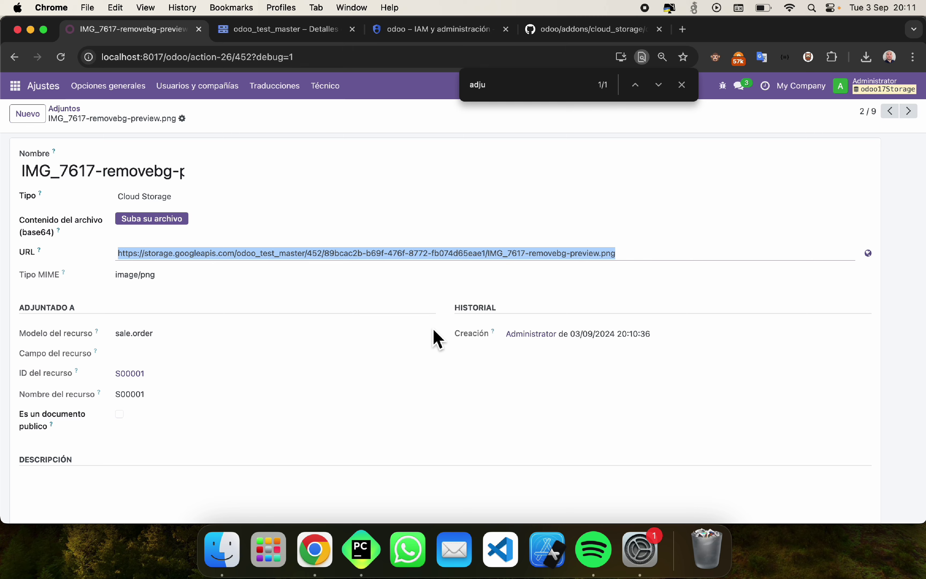
Step: Retest the attachment's storage URL in a new tab, confirming AccessDenied again
click(657, 260)
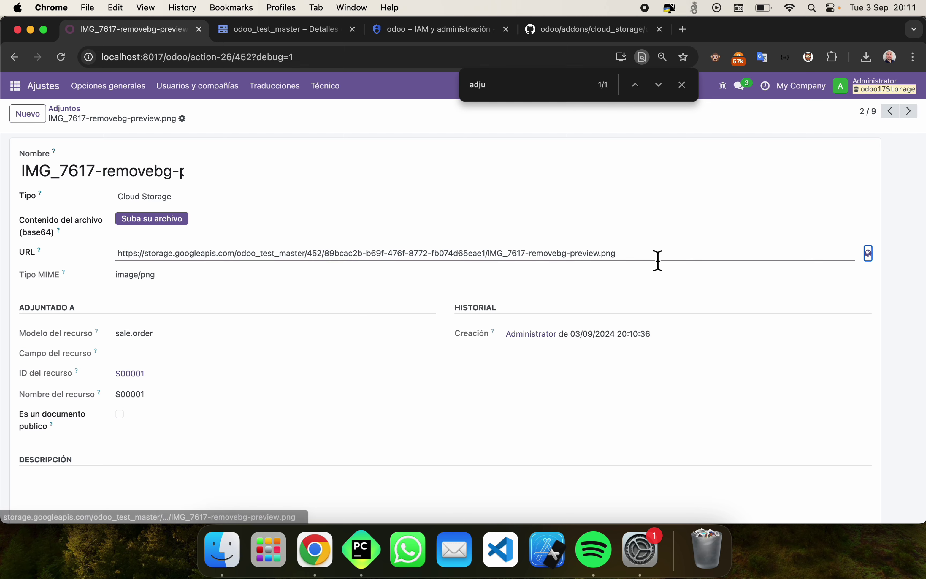
key(cmd+a)
key(cmd+t)
key(cmd+v)
key(Return)
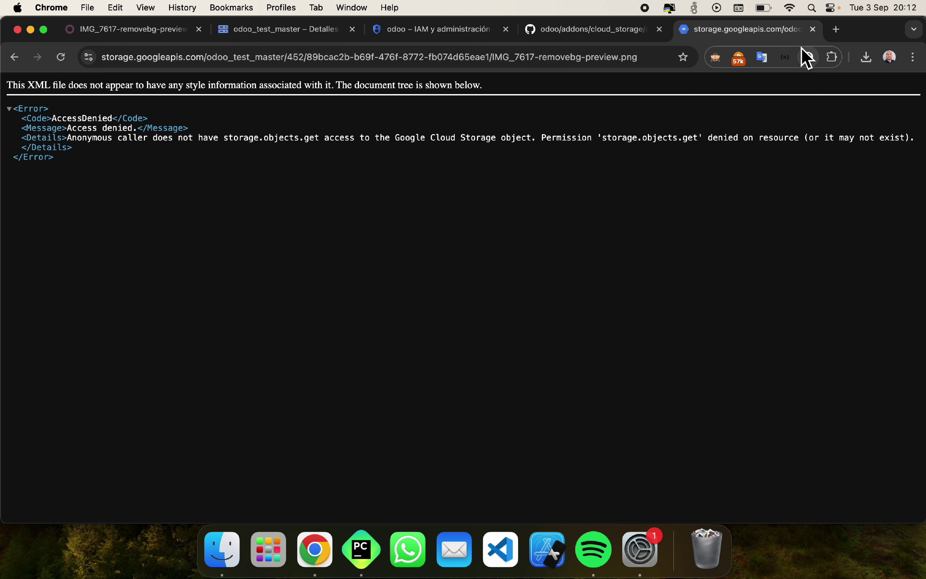
click(814, 29)
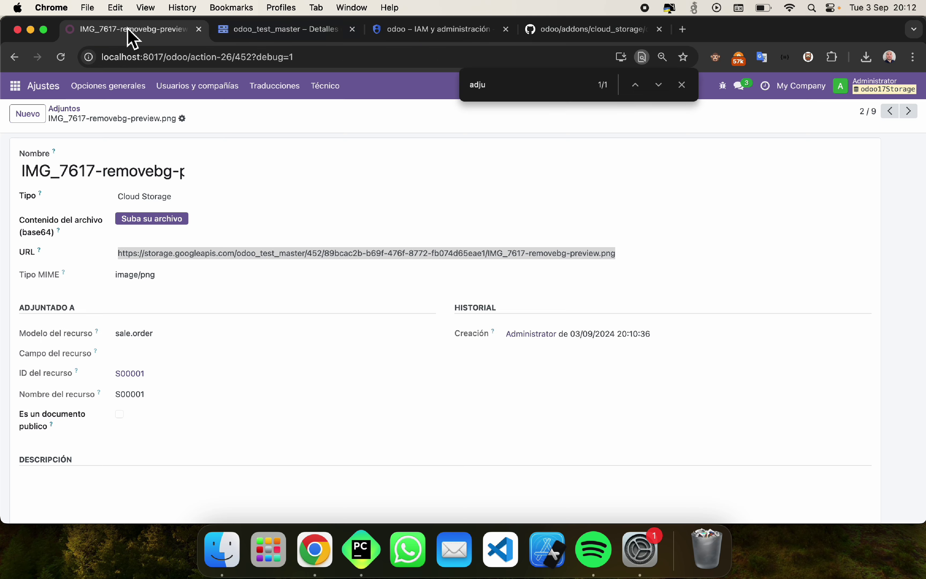
click(16, 85)
Step: Create a new Ventas quotation for Administrator with a newly created product AS
click(30, 117)
click(15, 86)
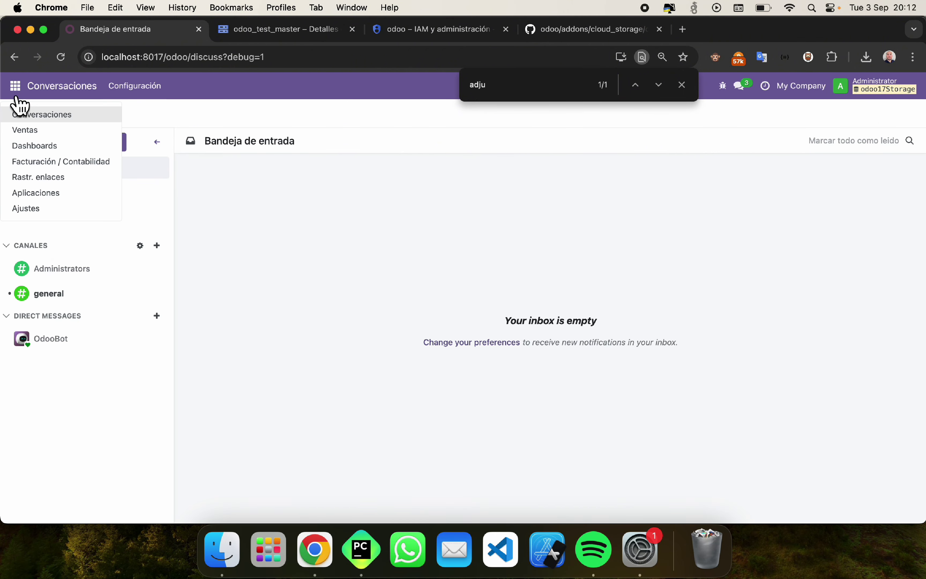
click(29, 129)
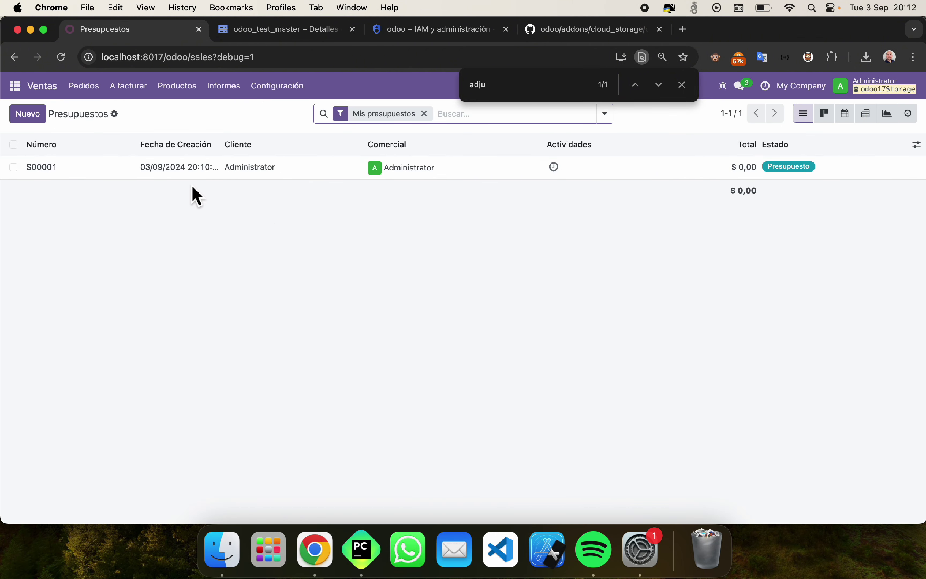
click(28, 113)
click(107, 210)
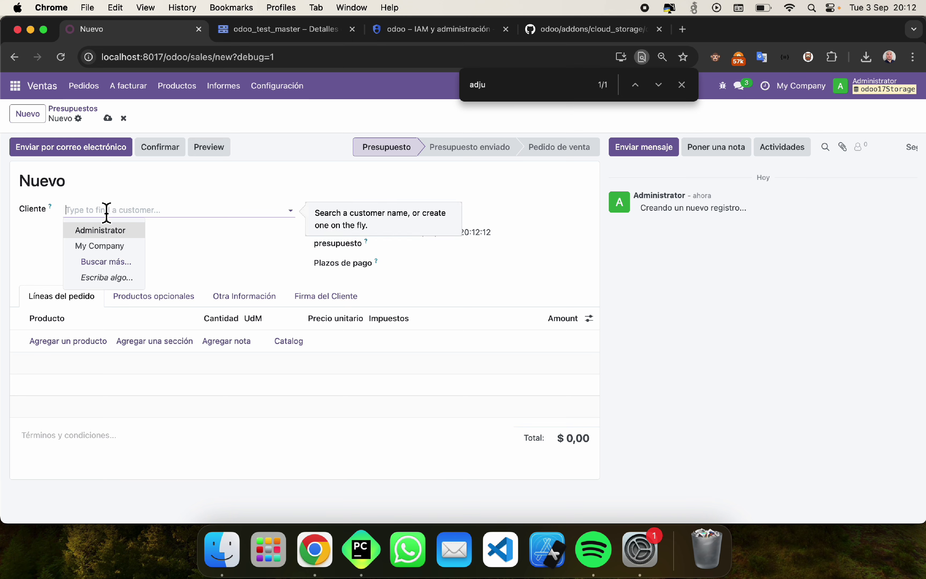
click(102, 230)
click(92, 341)
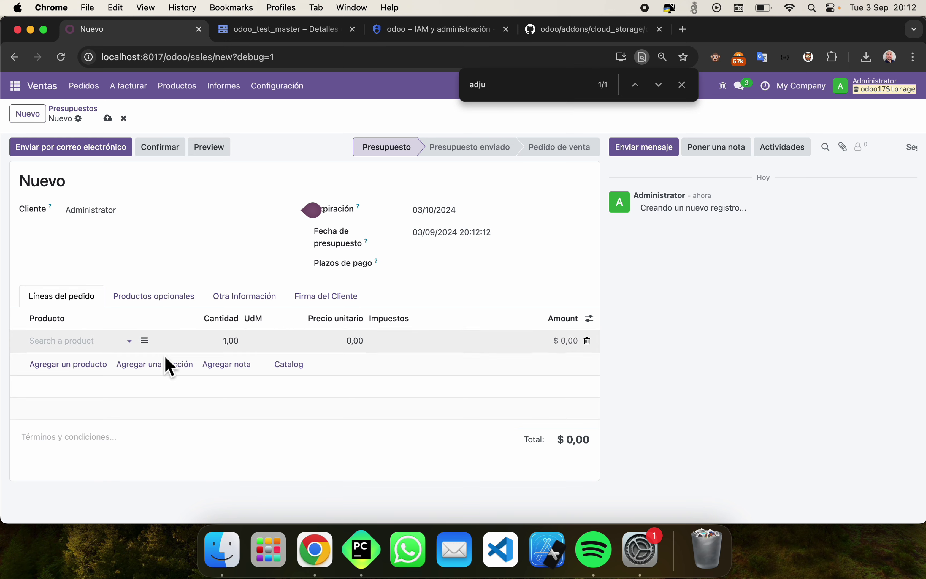
click(108, 347)
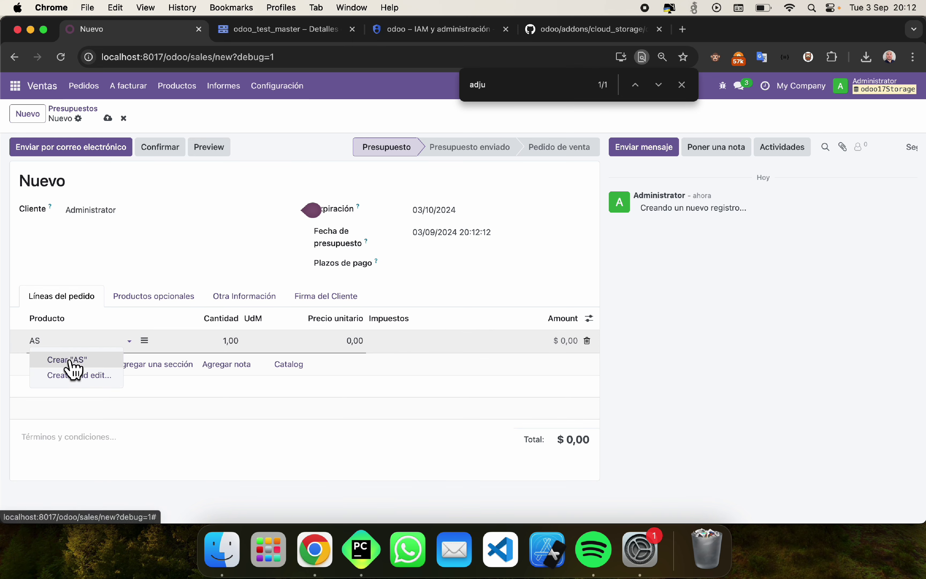
click(71, 358)
Step: Save quotation S00002 with deadpool.srt attached, then return to the odoo_test_master bucket page
click(843, 148)
scroll(408, 347, down, 10)
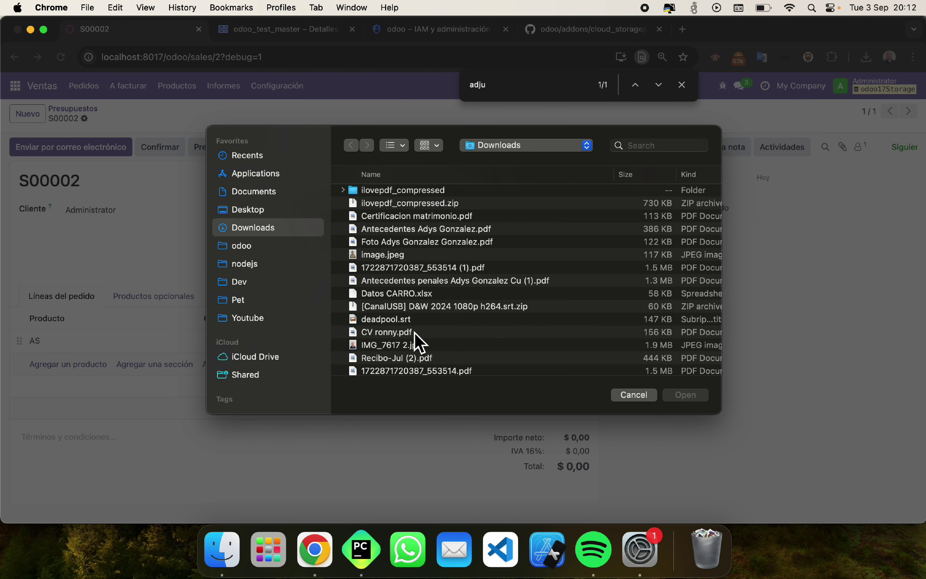
scroll(409, 347, down, 3)
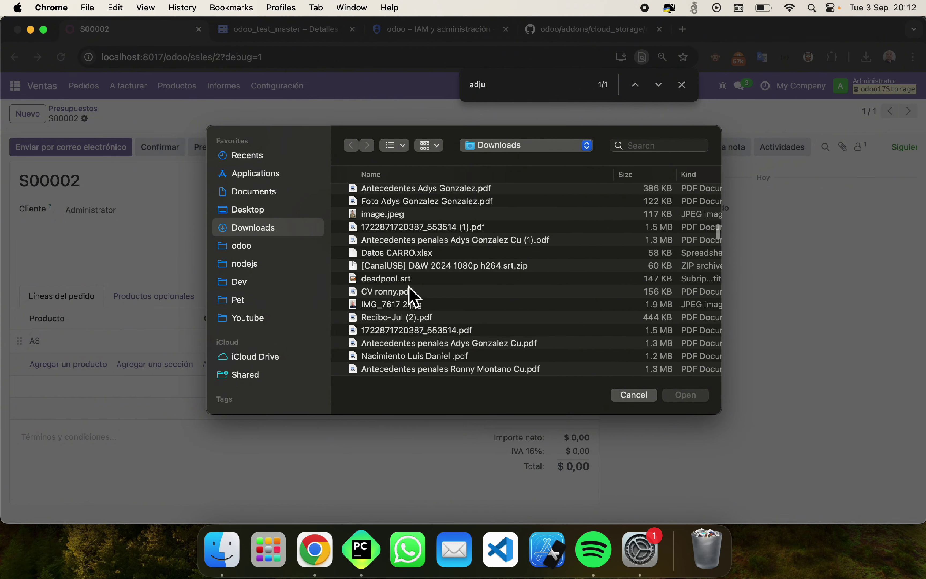
double_click(410, 283)
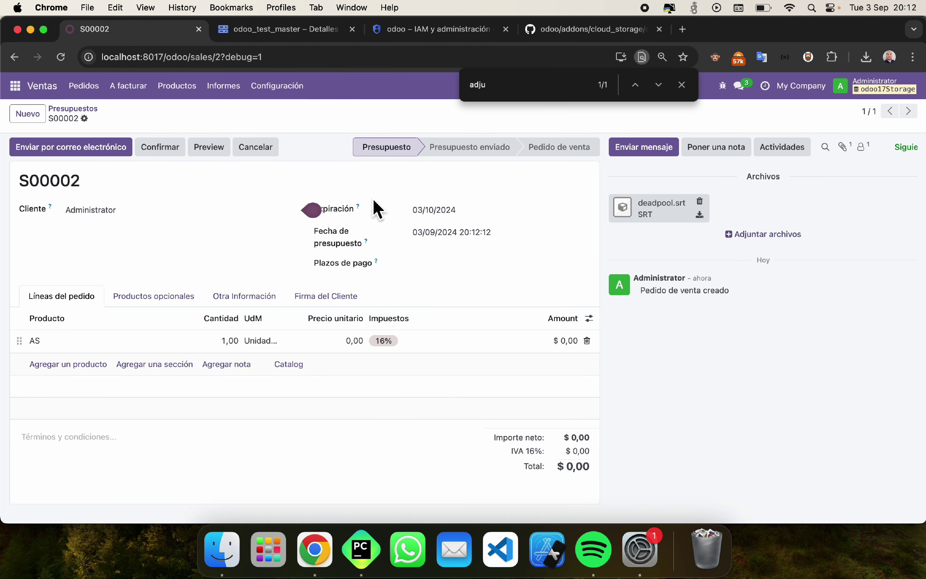
click(296, 30)
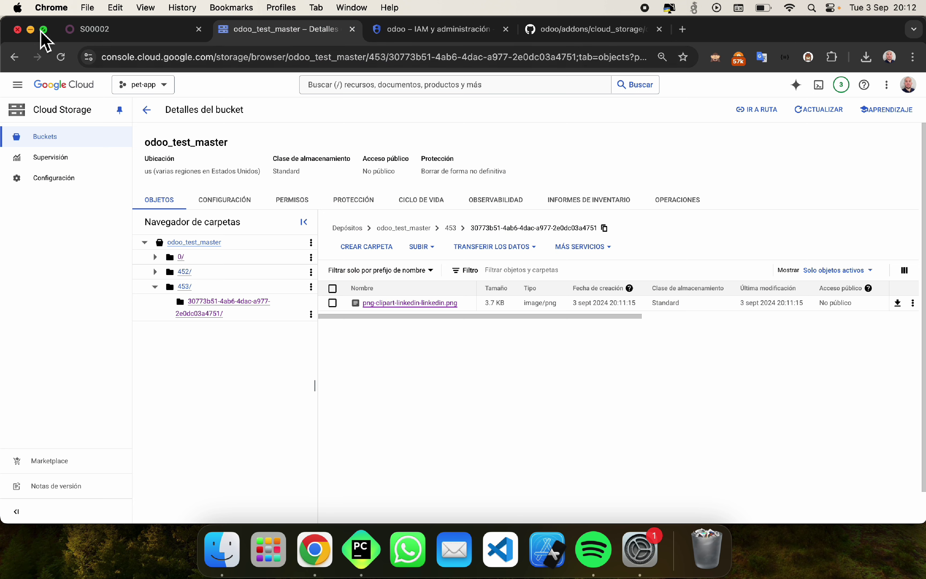
Step: Refresh odoo_test_master, collapse 453/, and open the d5edc183… subfolder inside the new 454/ folder
click(61, 57)
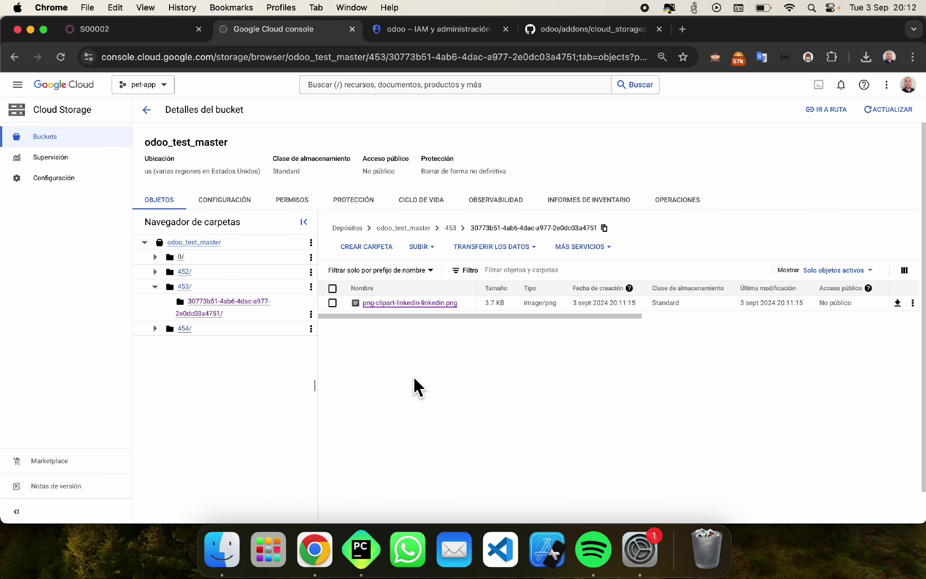
click(155, 286)
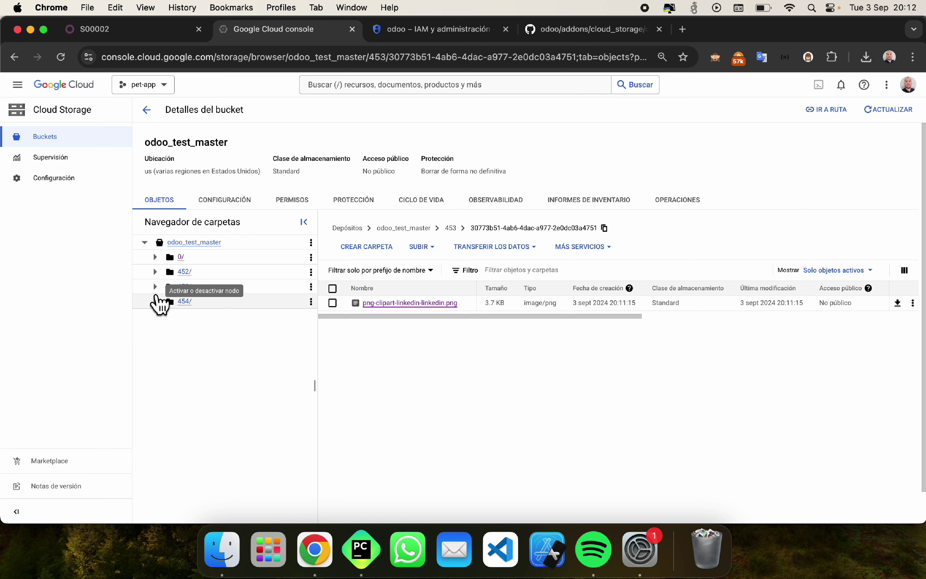
click(186, 302)
click(209, 316)
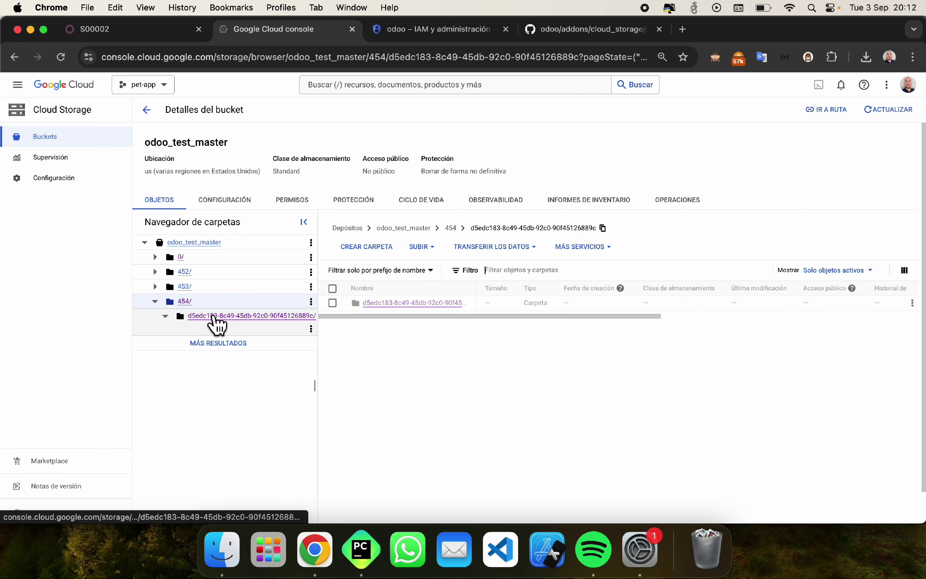